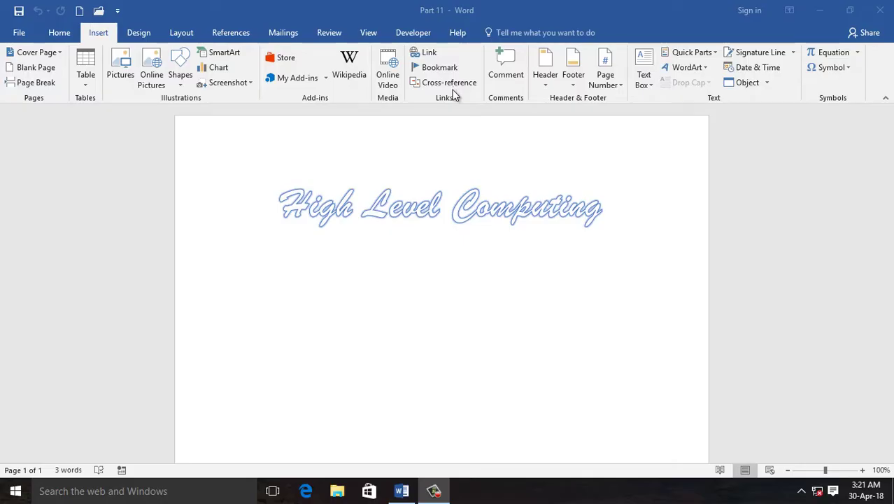
Step: Generate eight pages of sample text below the title with a =rand formula, then return to page 1
click(245, 238)
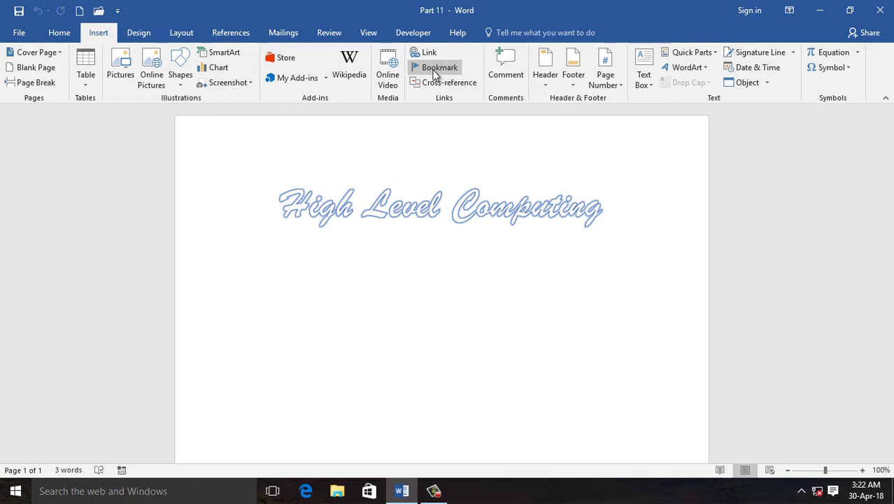
text(=)
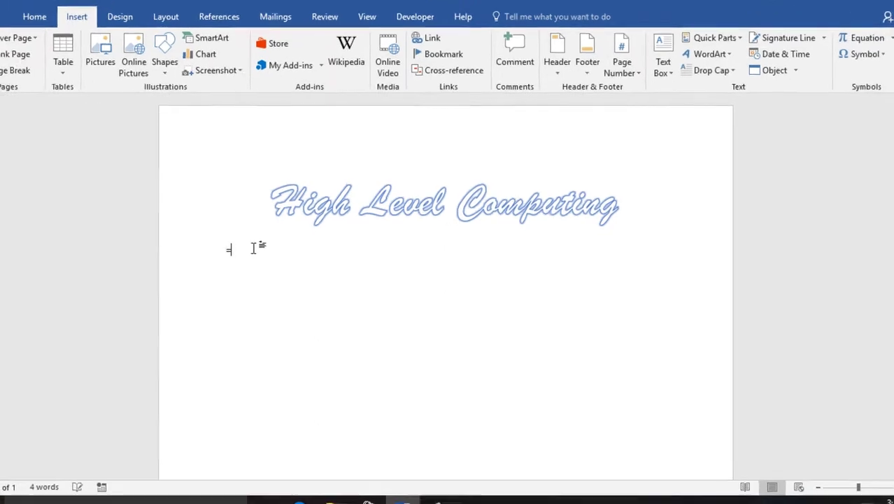
text(rard)
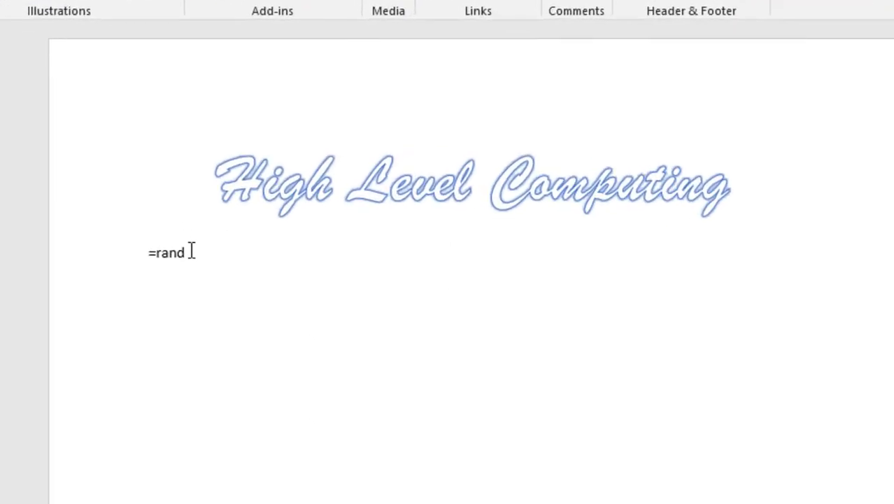
text(()
text(3,5))
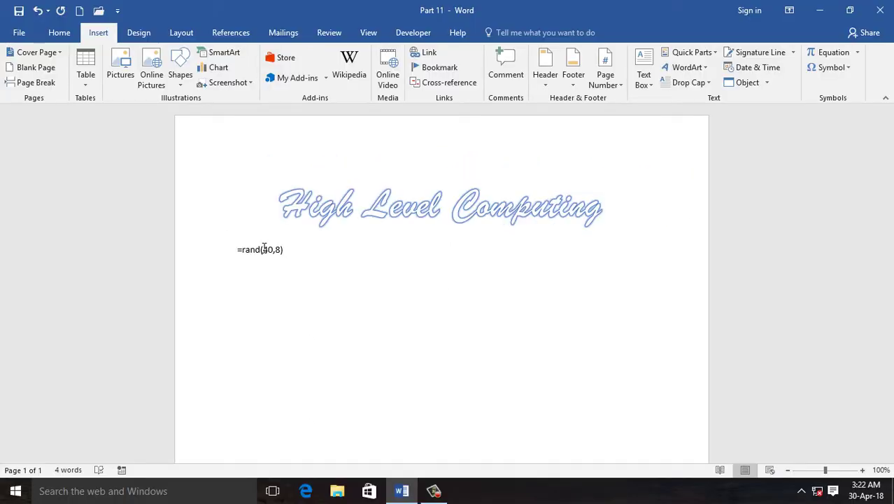
key(Return)
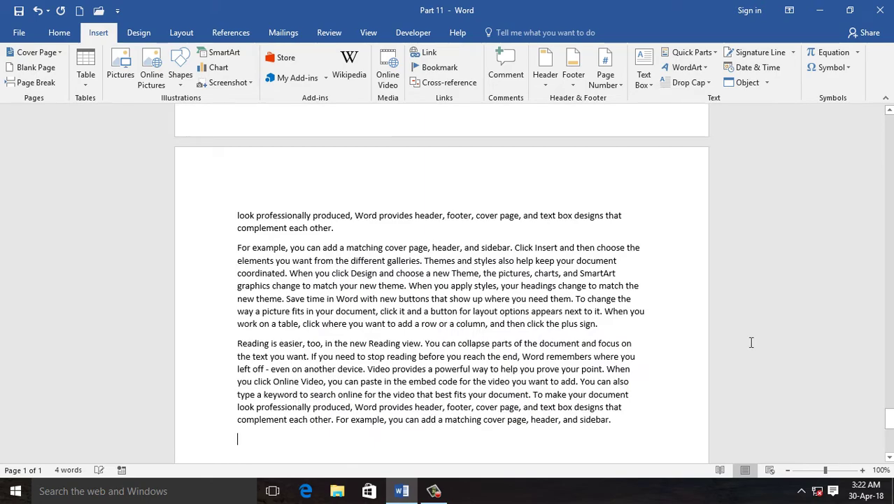
click(888, 417)
drag(889, 418, 889, 115)
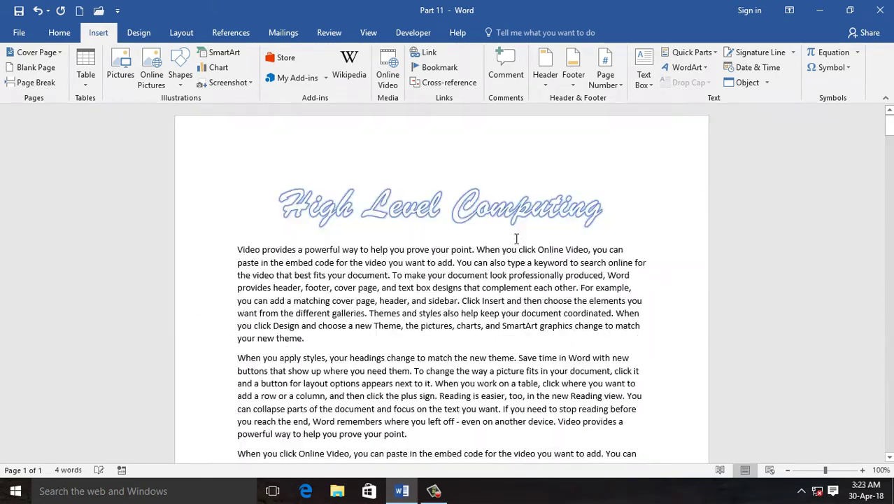
scroll(773, 175, down, 1)
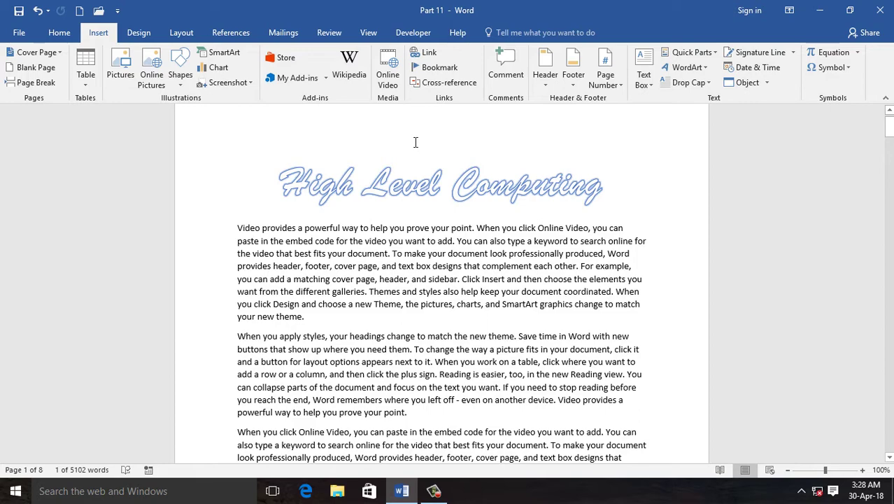
Step: Add a new line reading 'Top' above the first paragraph
click(239, 228)
key(Return)
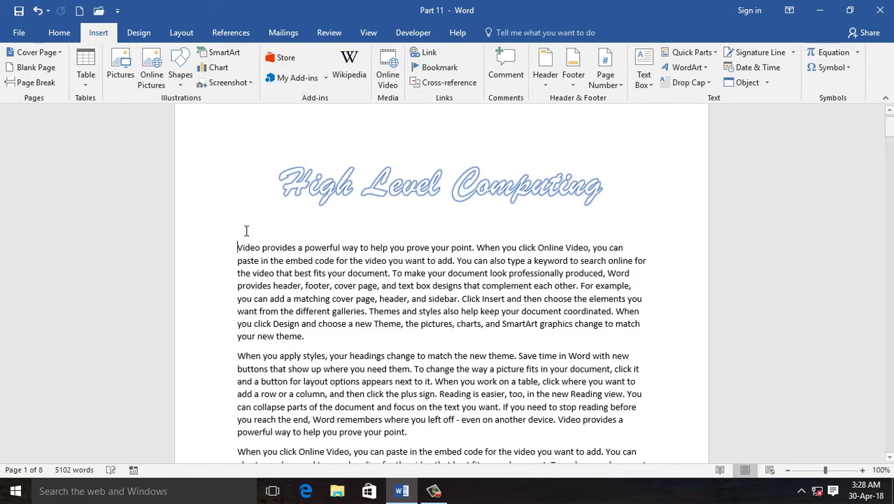
key(Up)
text(Top)
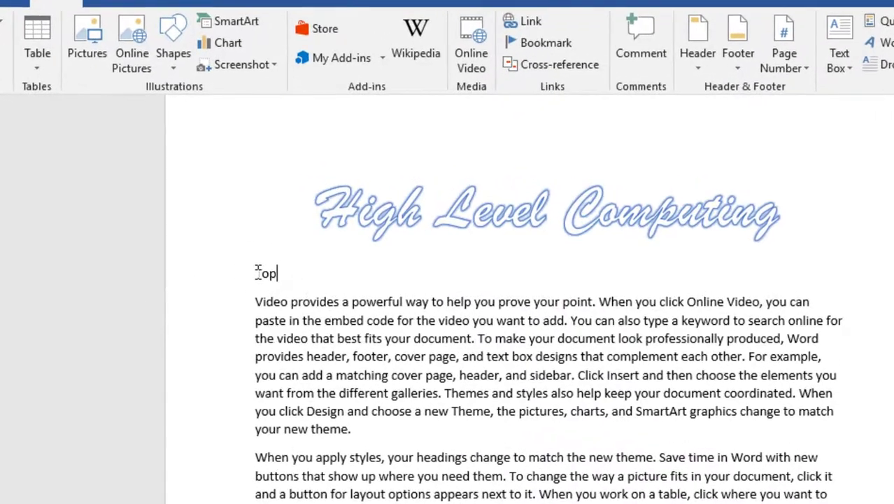
Step: Save the Top line as a bookmark named Top
drag(245, 249, 269, 249)
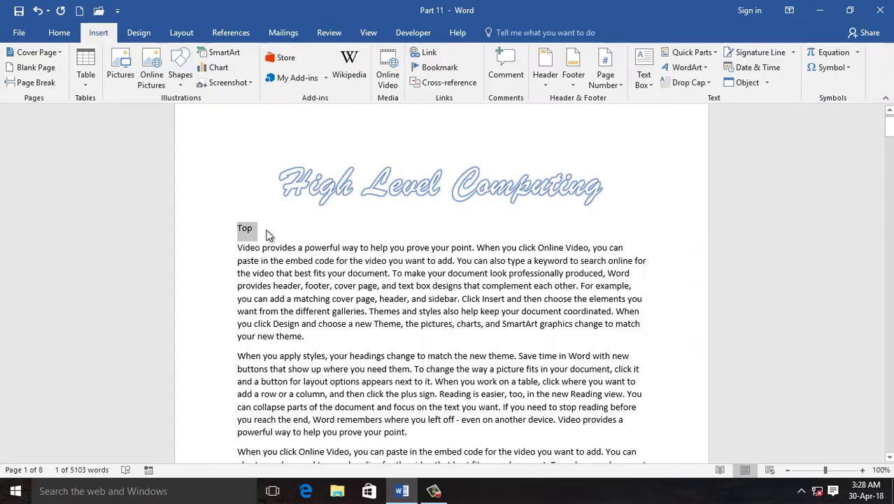
right_click(254, 233)
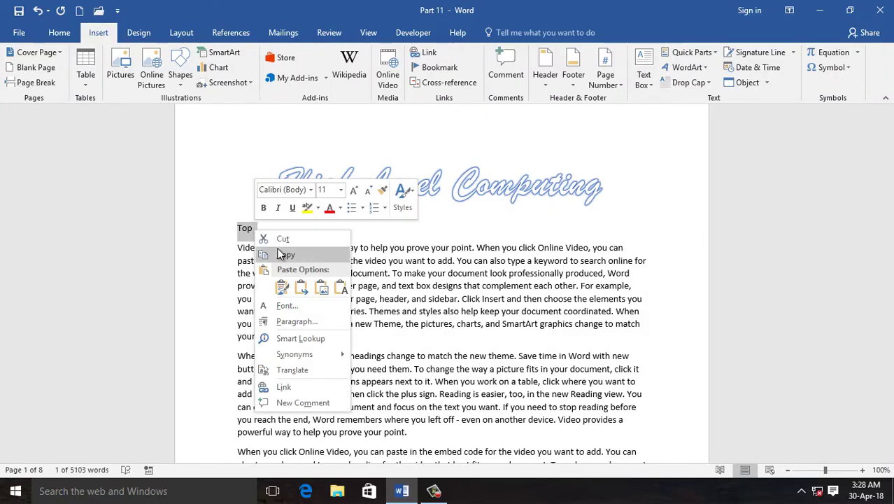
click(291, 244)
click(438, 68)
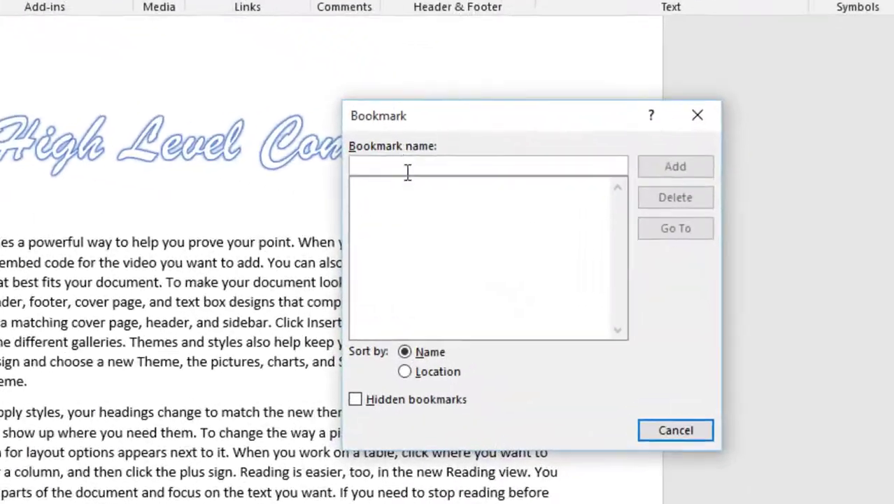
right_click(386, 159)
click(439, 228)
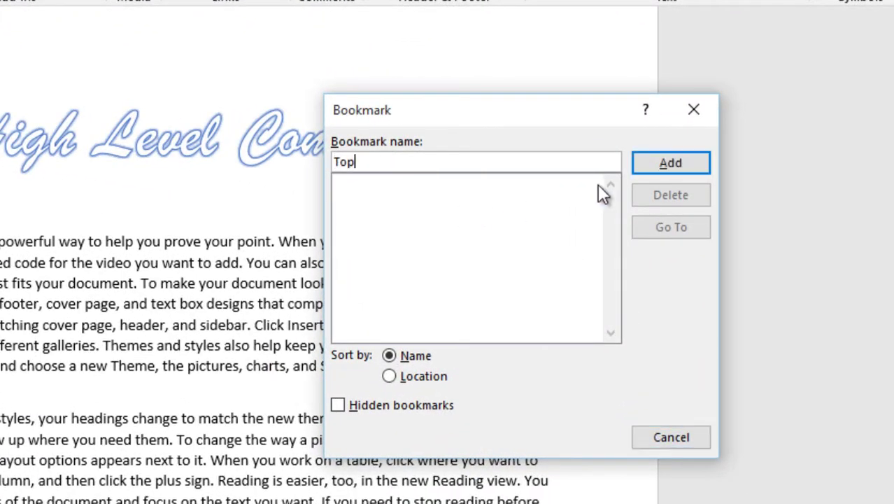
click(689, 162)
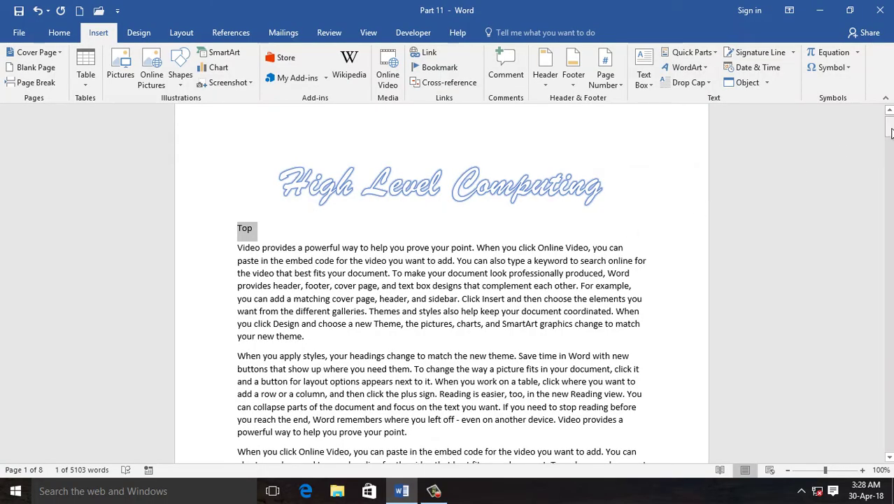
drag(890, 129, 891, 288)
Step: Insert a new 'Middle' line above a paragraph near mid-document
click(239, 258)
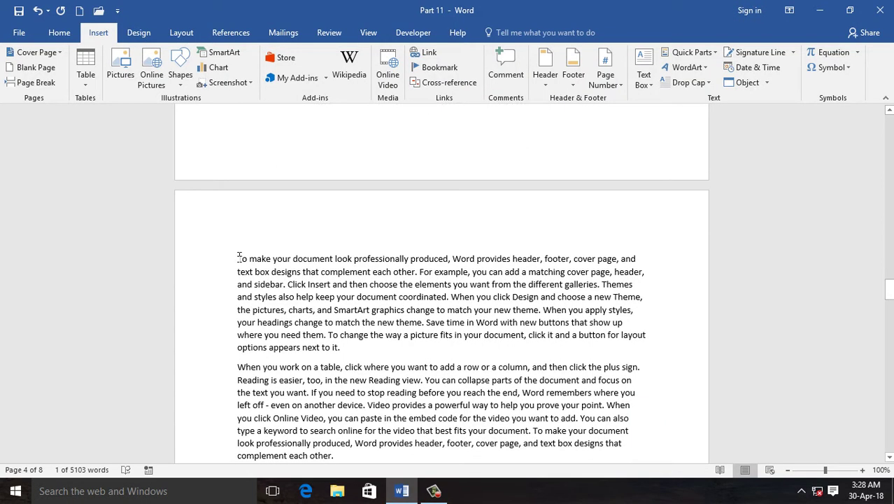
key(ctrl+Return)
key(ctrl+z)
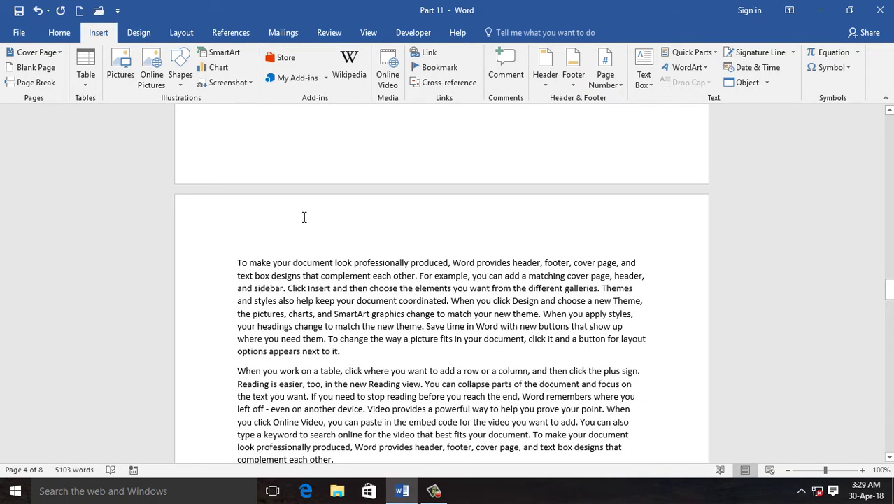
key(Return)
key(Up)
text(Mi)
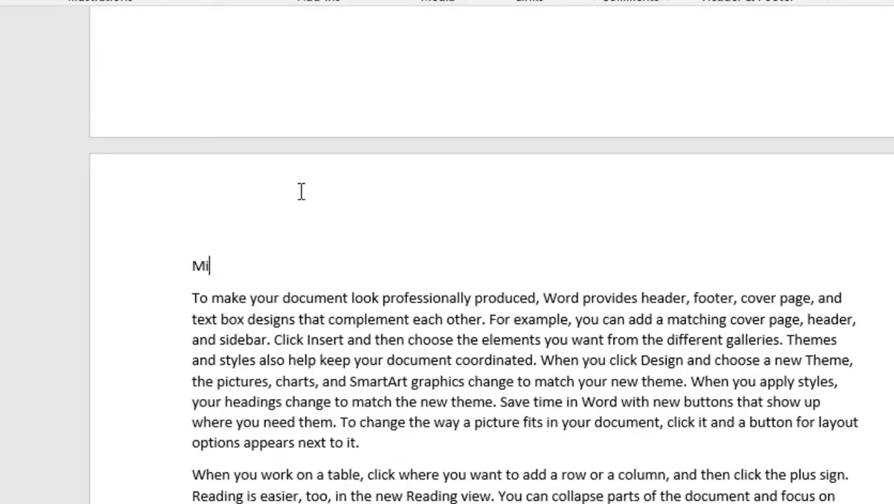
text(ddle)
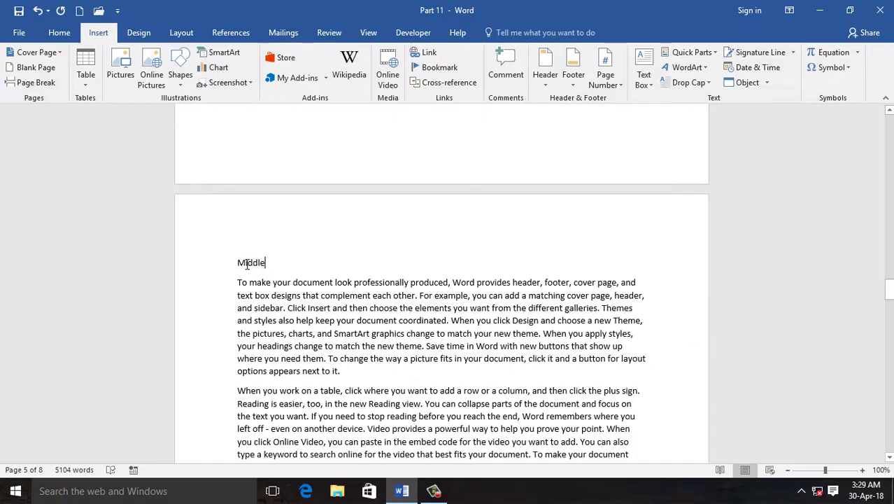
Step: Save the Middle line as a bookmark named Middle
double_click(250, 264)
right_click(252, 264)
click(278, 286)
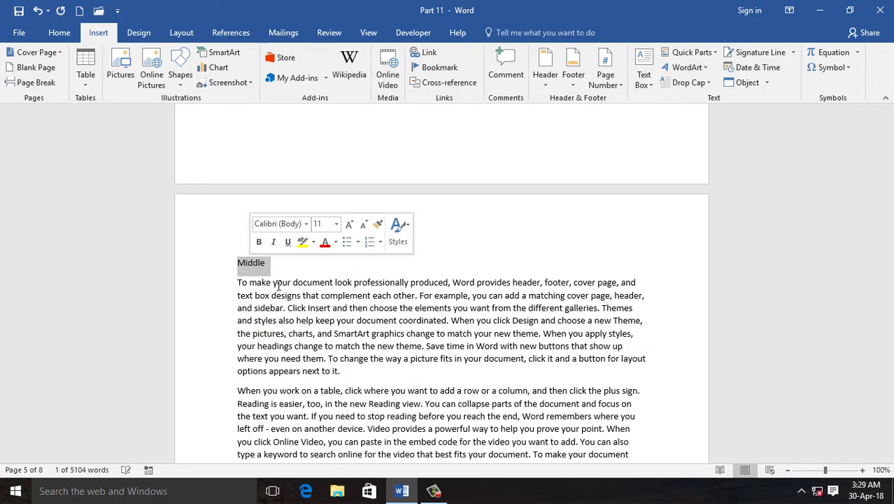
click(434, 67)
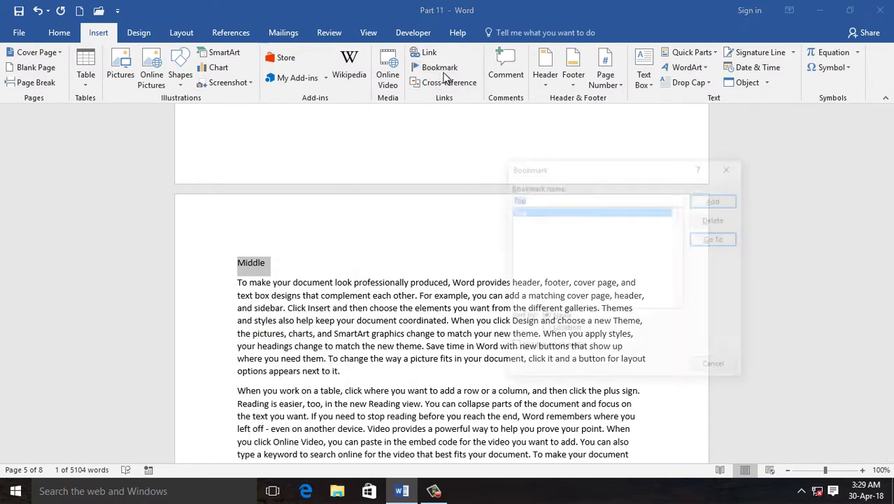
right_click(536, 197)
click(568, 233)
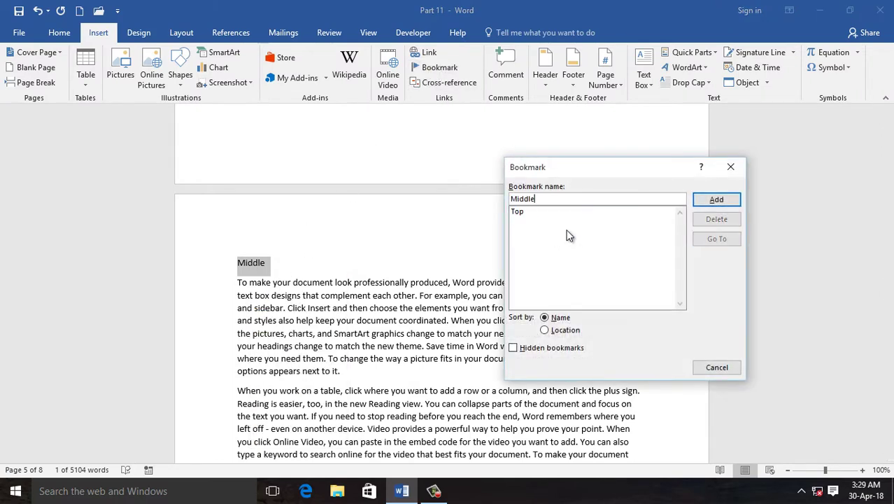
click(717, 201)
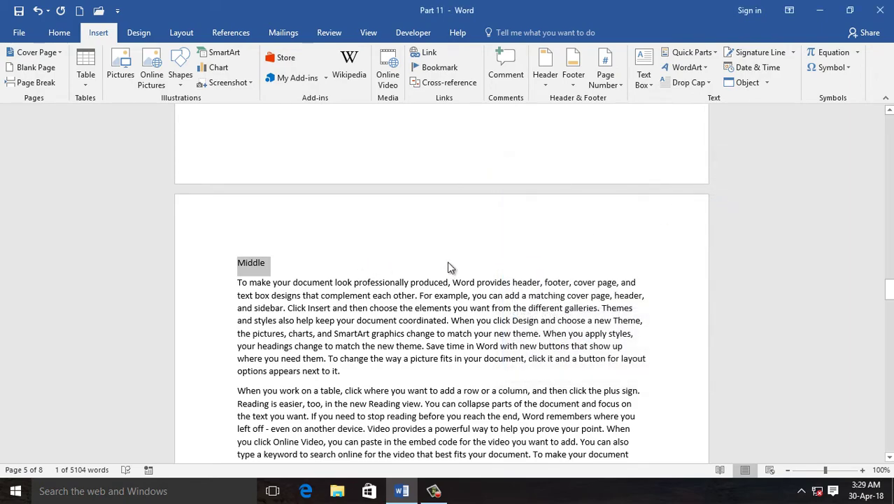
Step: Type 'Bottom' on a new line at the end of the document
drag(889, 288, 889, 434)
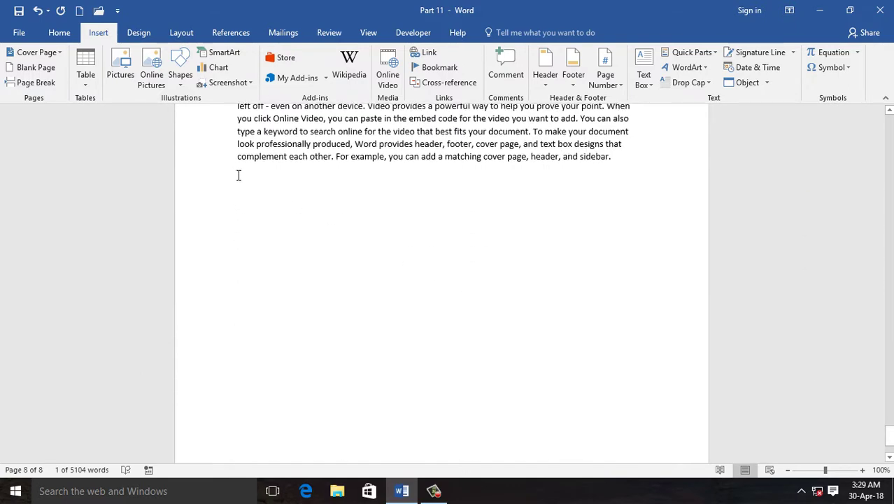
click(238, 175)
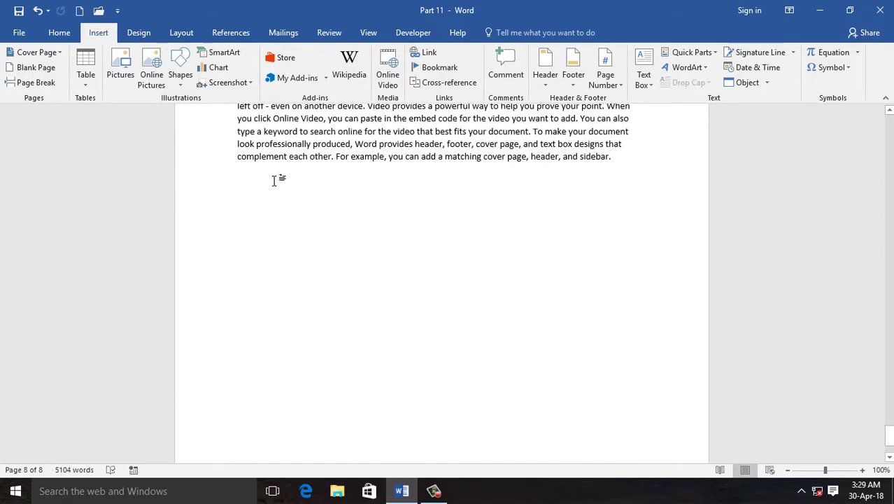
text(Bottom)
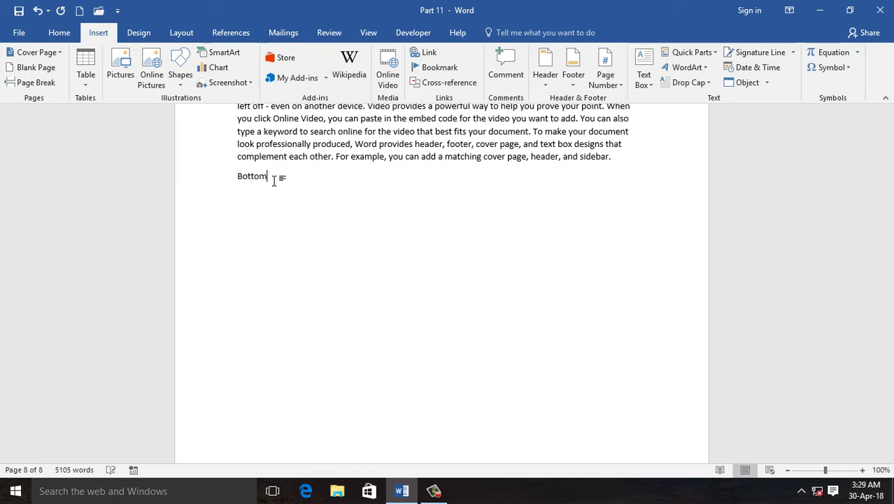
Step: Save the Bottom line as a bookmark named Bottom
drag(238, 176, 266, 175)
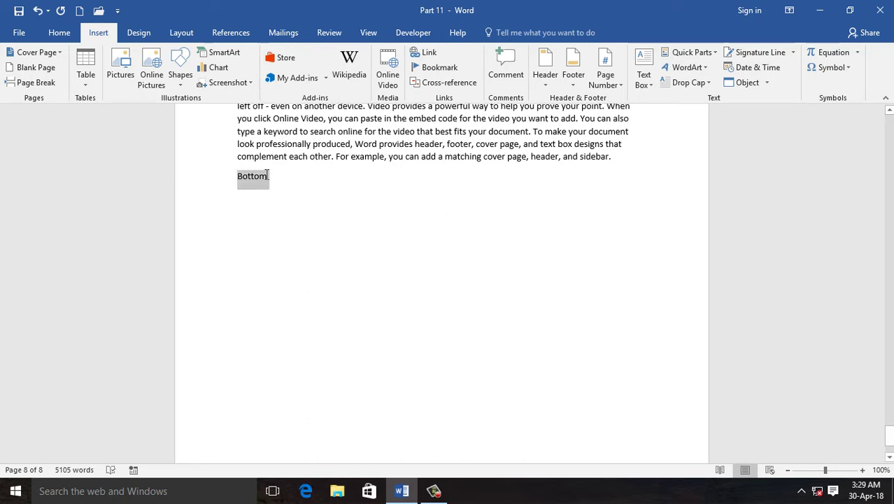
right_click(241, 176)
click(278, 201)
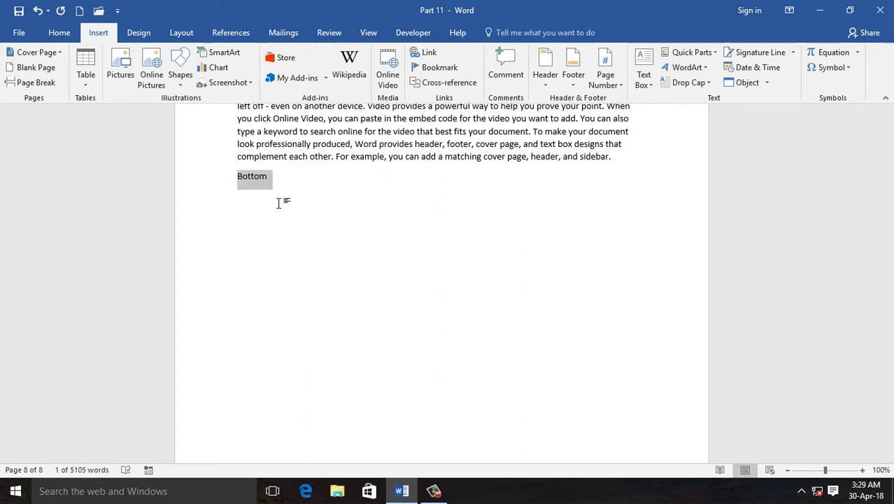
click(436, 68)
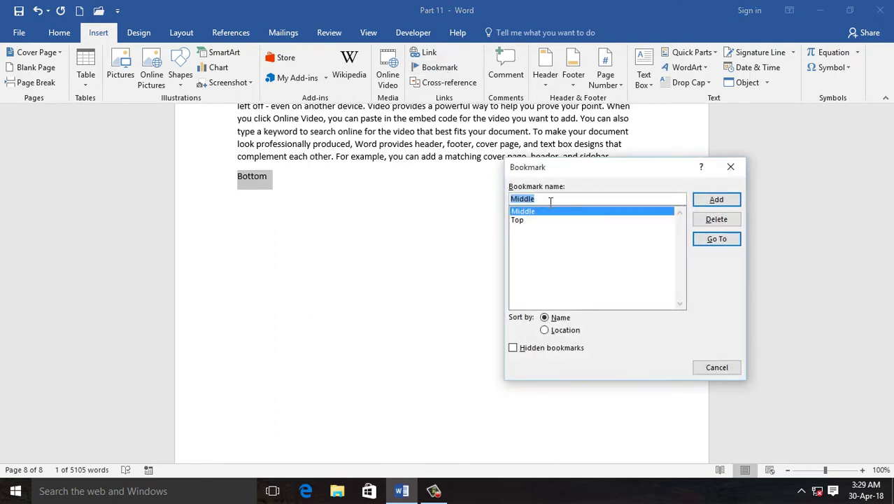
right_click(544, 196)
click(583, 236)
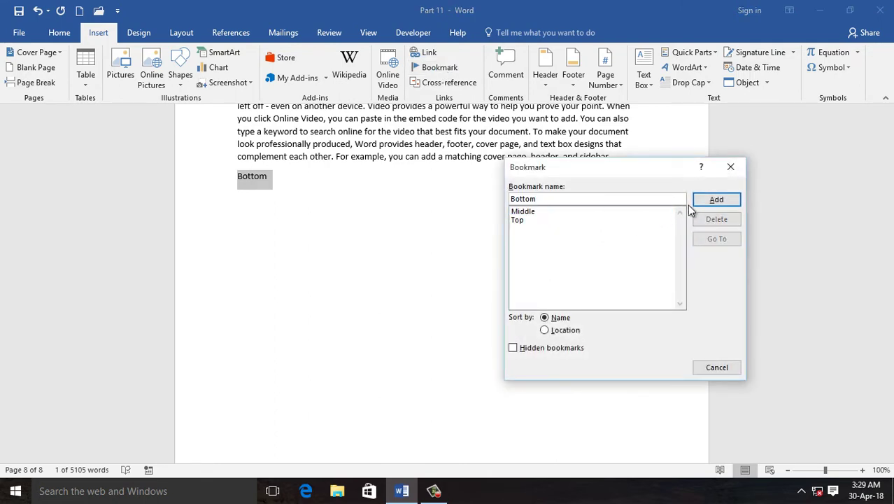
click(715, 200)
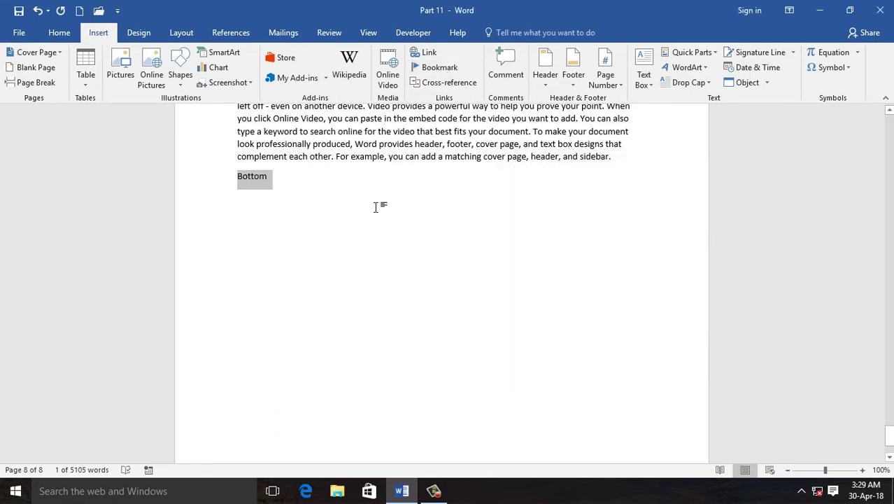
Step: Place the cursor after 'prove your point.'
scroll(371, 209, up, 5)
scroll(371, 210, up, 10)
scroll(371, 210, up, 10)
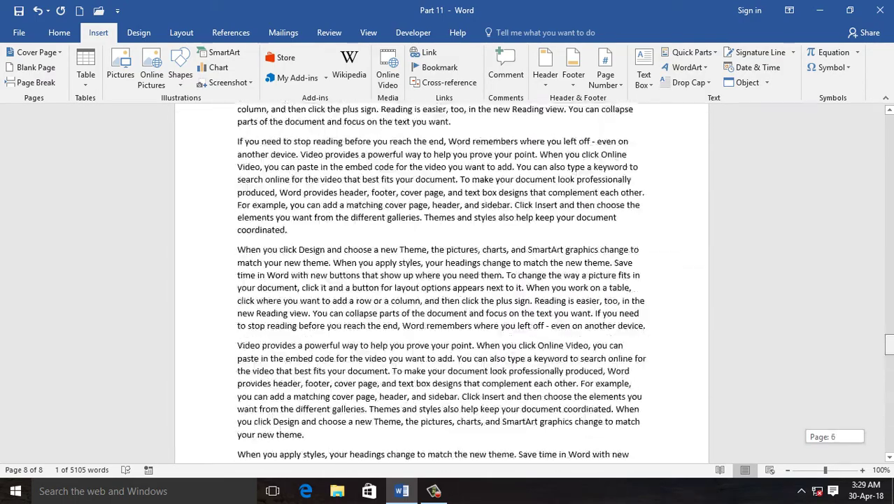
scroll(802, 242, up, 10)
scroll(802, 241, up, 10)
scroll(802, 241, up, 10)
scroll(802, 241, up, 10)
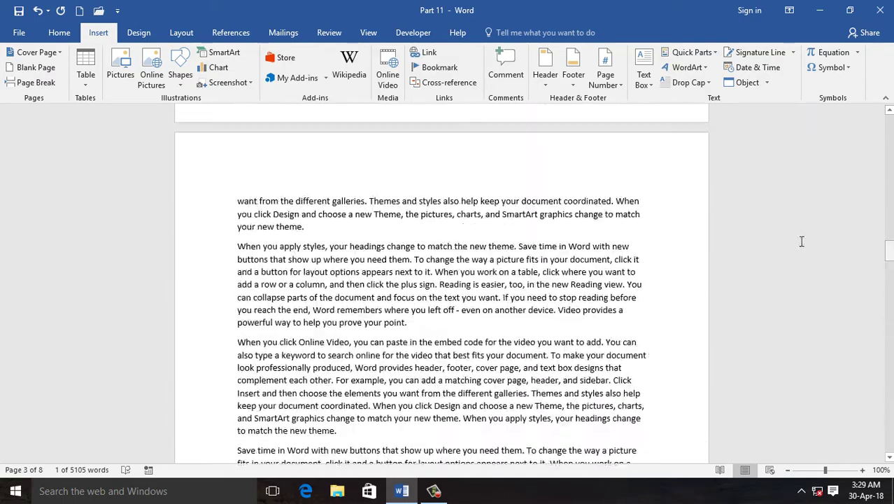
click(427, 326)
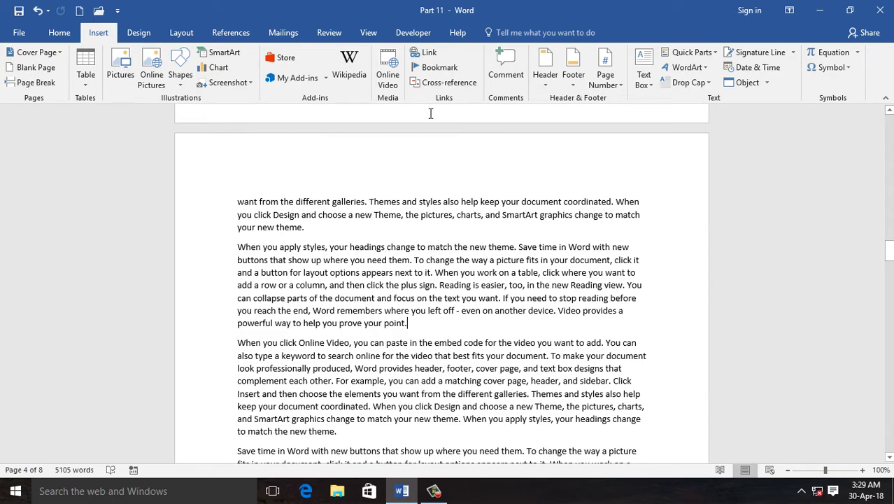
Step: Jump to the Top, Middle and Bottom bookmarks in turn
click(439, 67)
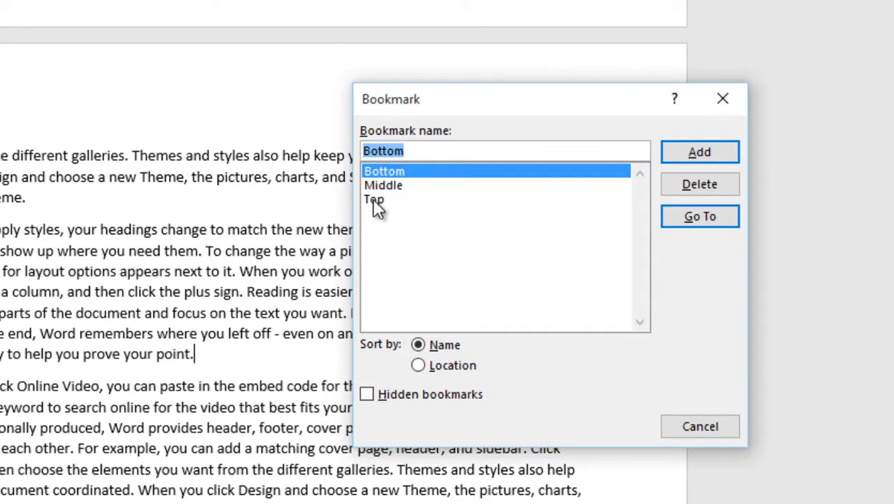
click(374, 202)
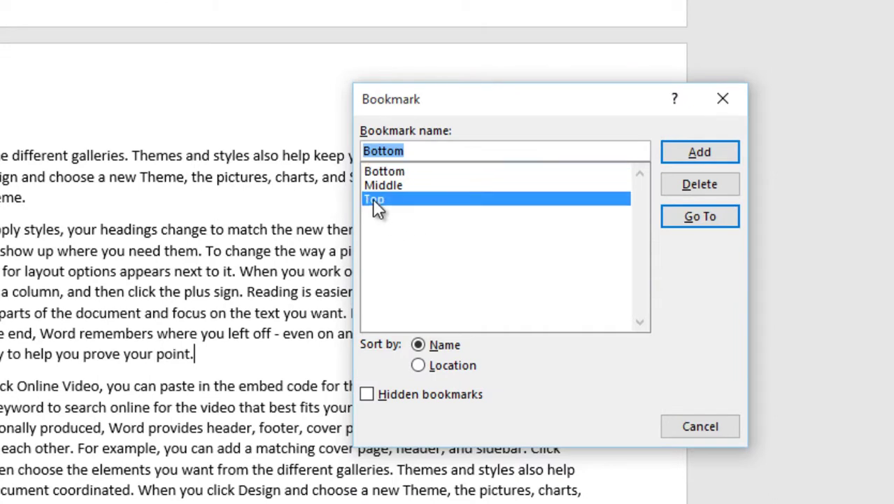
click(701, 218)
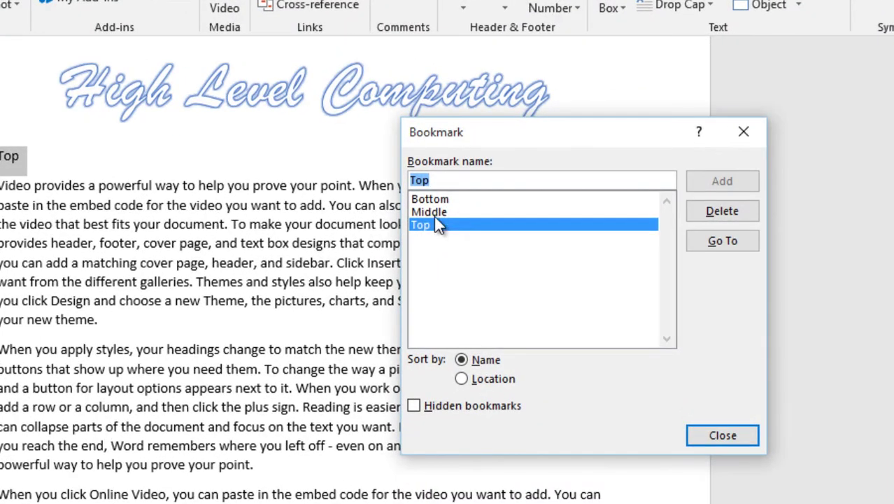
click(435, 213)
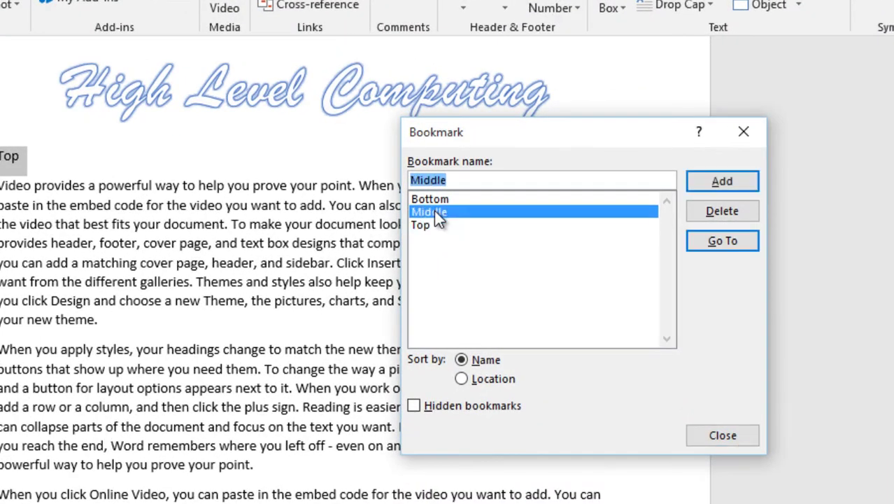
click(722, 240)
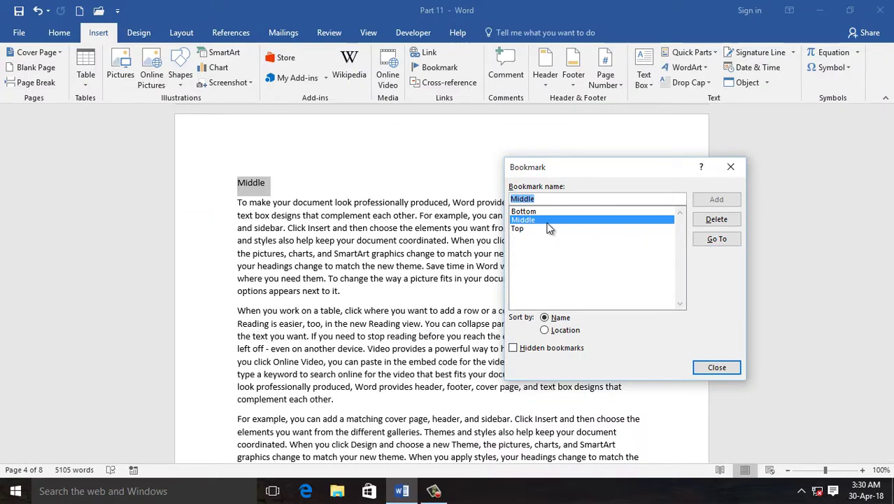
click(525, 212)
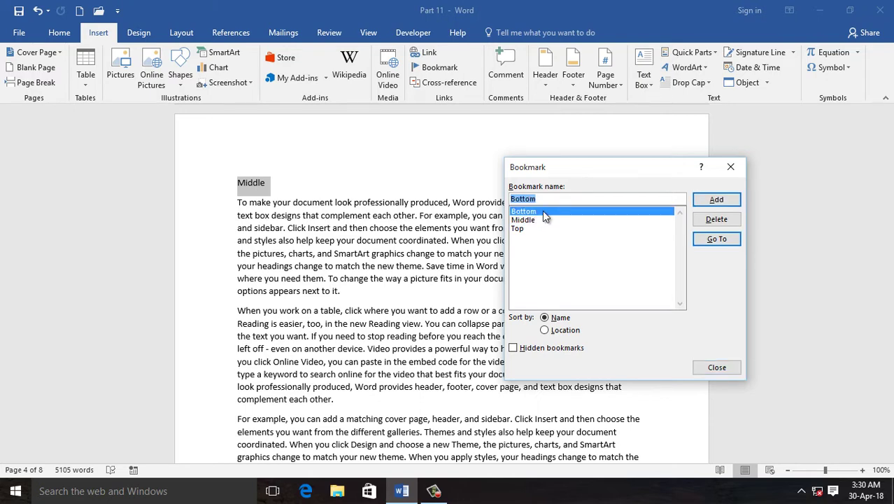
click(720, 240)
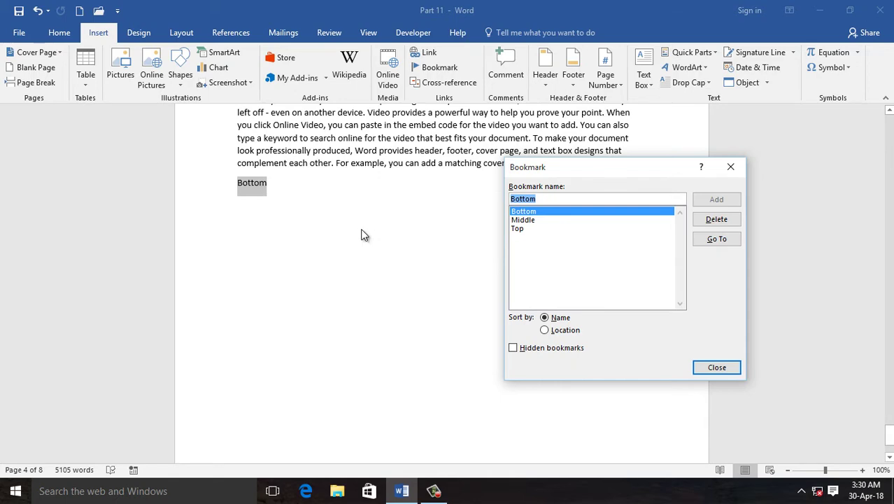
Step: Close the Bookmark dialog, reopen it, and cancel without changes
key(Escape)
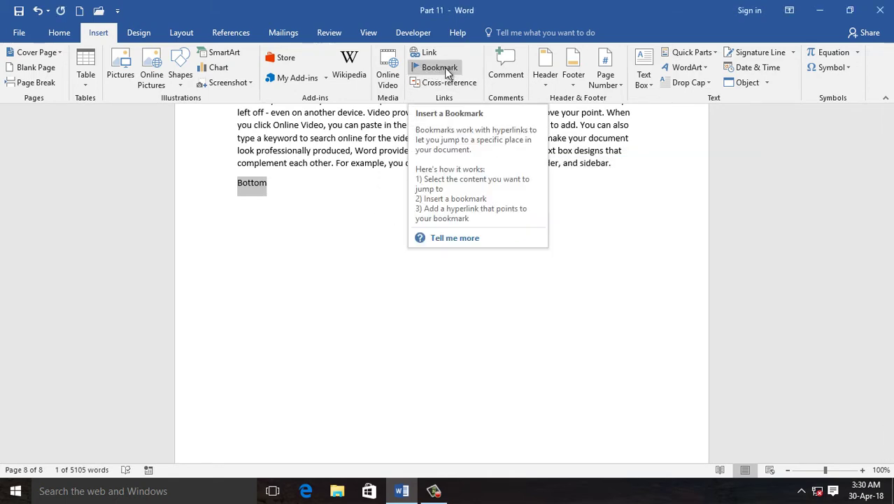
click(445, 69)
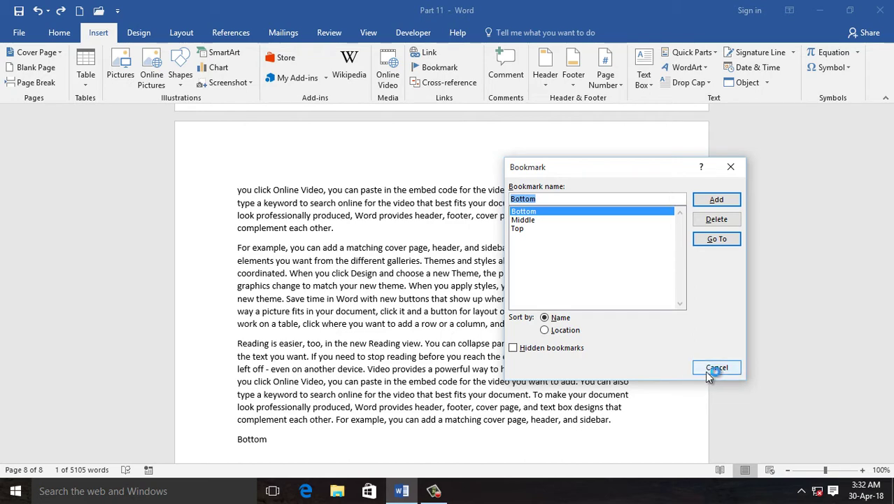
click(730, 168)
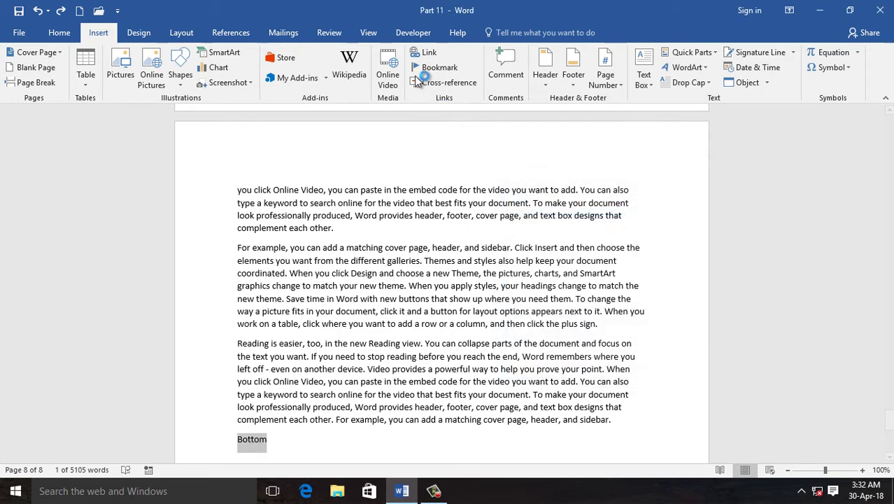
Step: Link the text Bottom to the Bottom bookmark, then place the cursor after 'different galleries.'
click(428, 54)
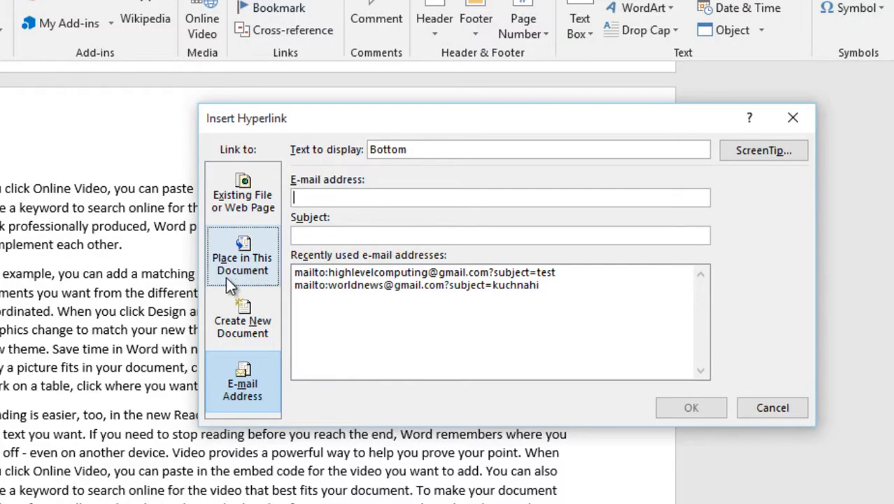
click(259, 258)
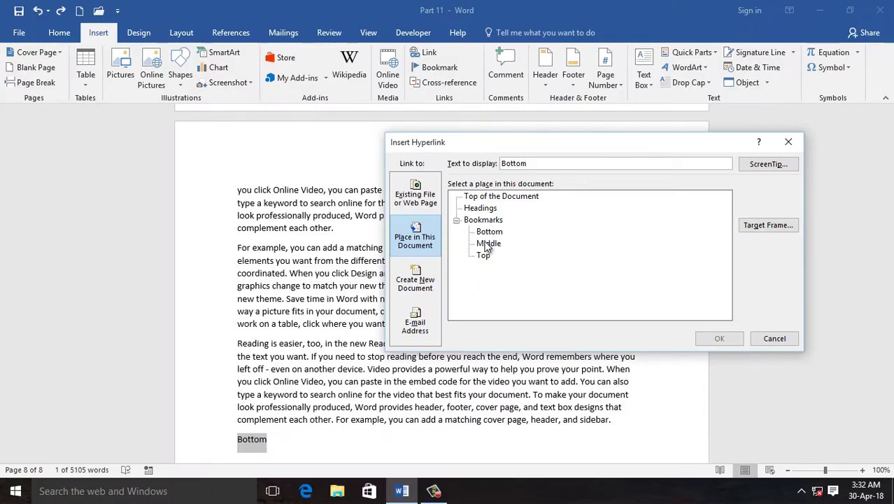
click(488, 234)
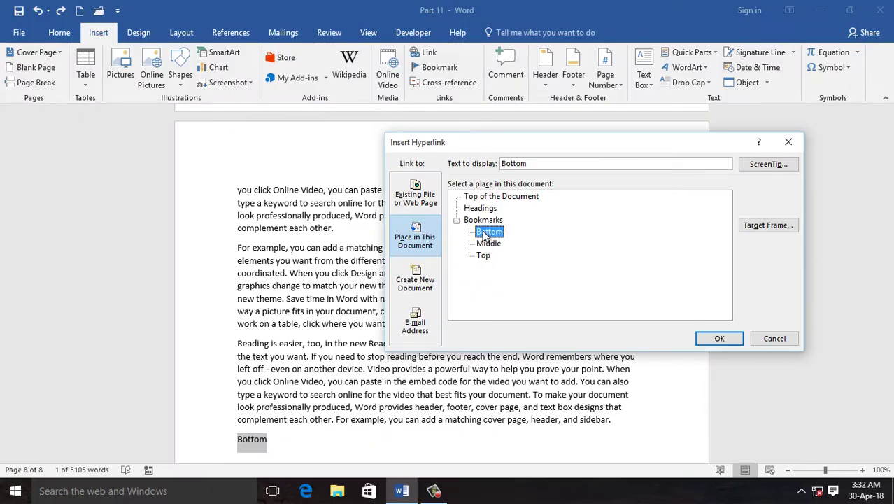
click(721, 341)
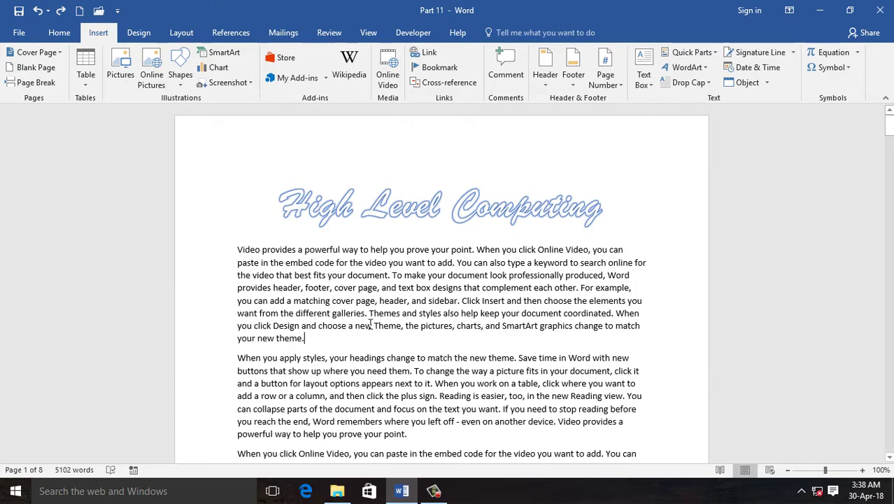
drag(889, 126, 890, 224)
click(369, 119)
Step: Insert the Desktop picture Water on a new line and shrink it to a small thumbnail
key(Return)
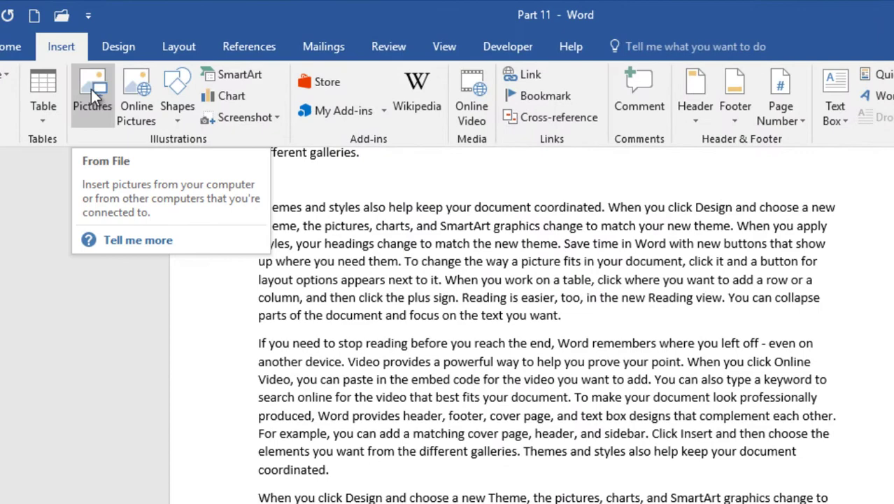
click(93, 91)
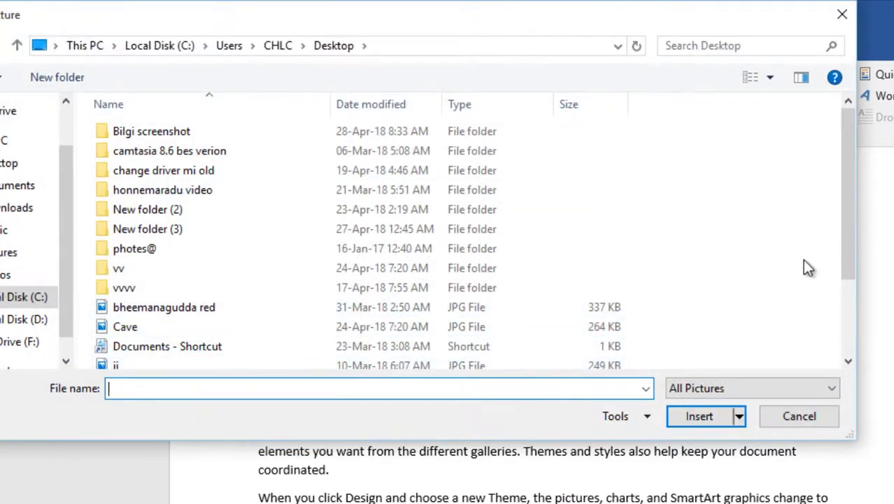
drag(843, 255, 846, 356)
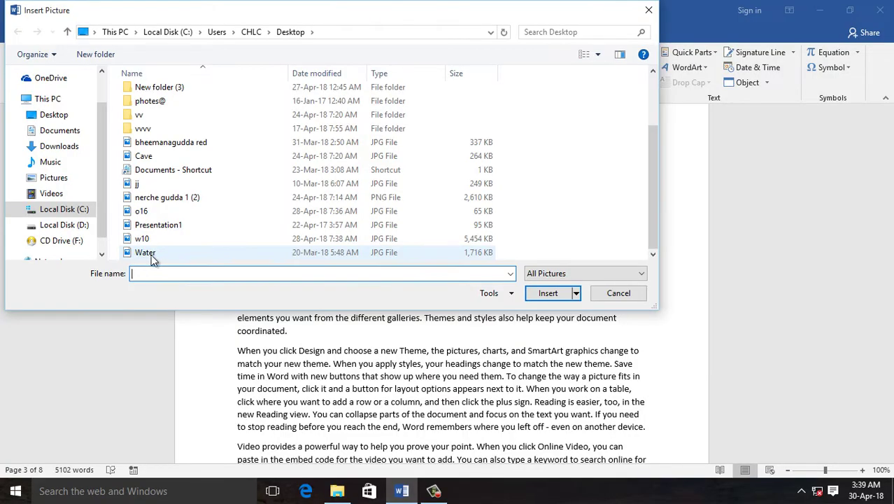
double_click(151, 254)
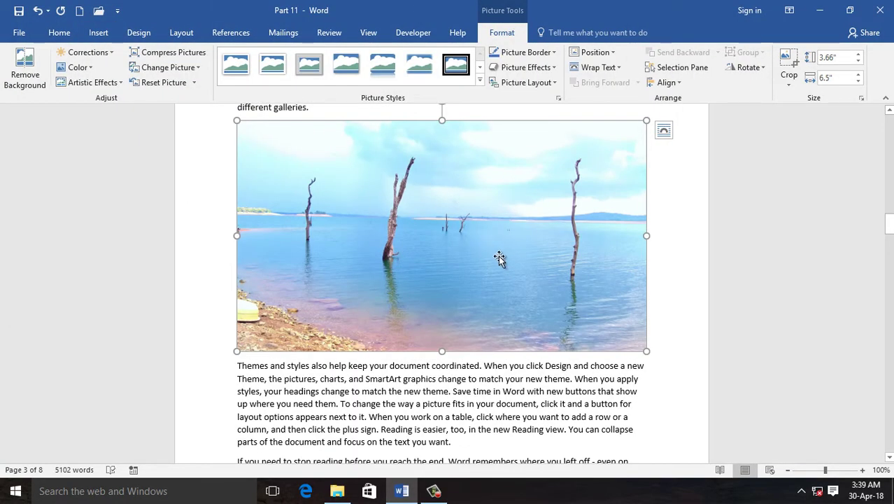
drag(644, 352, 283, 202)
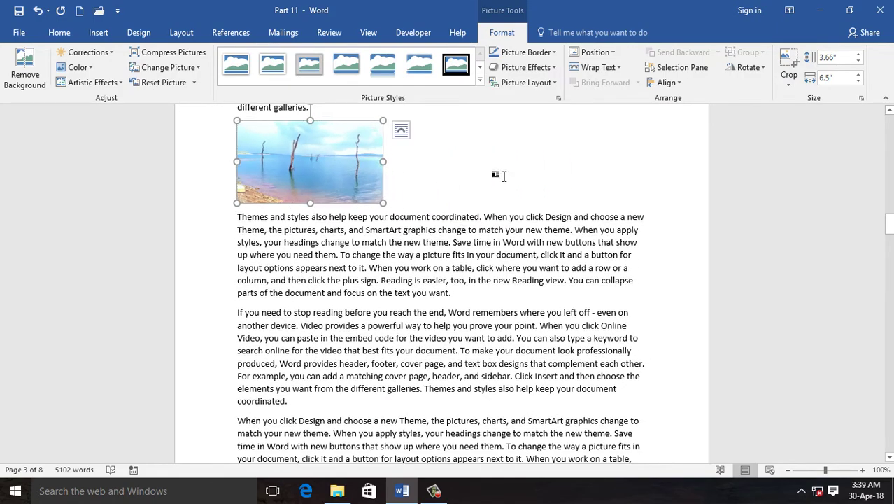
click(503, 175)
drag(889, 223, 890, 344)
Step: Insert the Cave picture on a new line after 'you want.' and shrink it to about a third
click(476, 231)
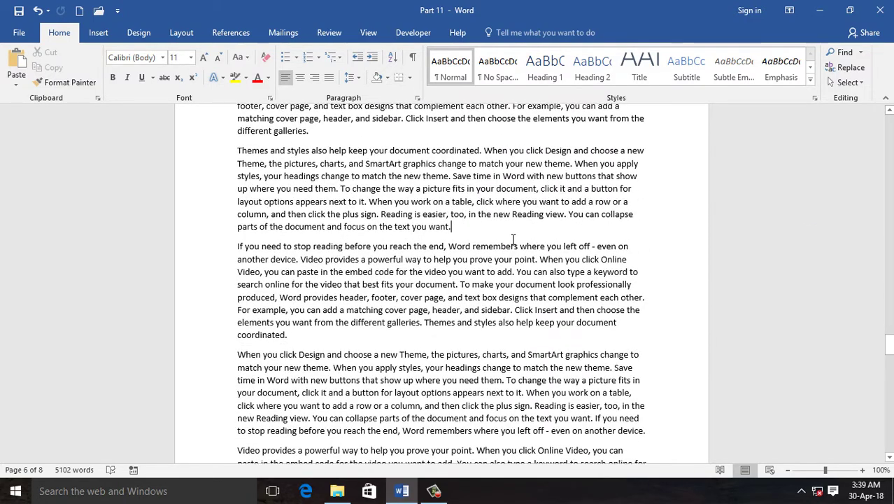
key(Return)
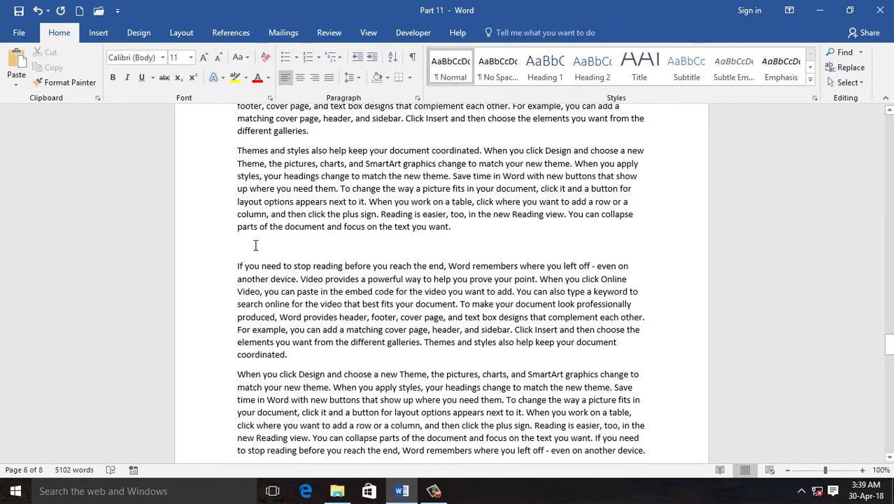
click(101, 31)
click(119, 73)
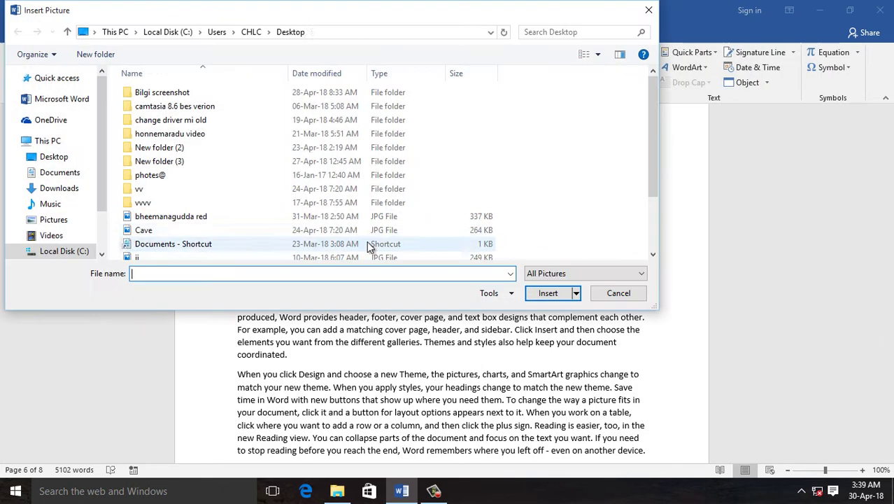
click(145, 233)
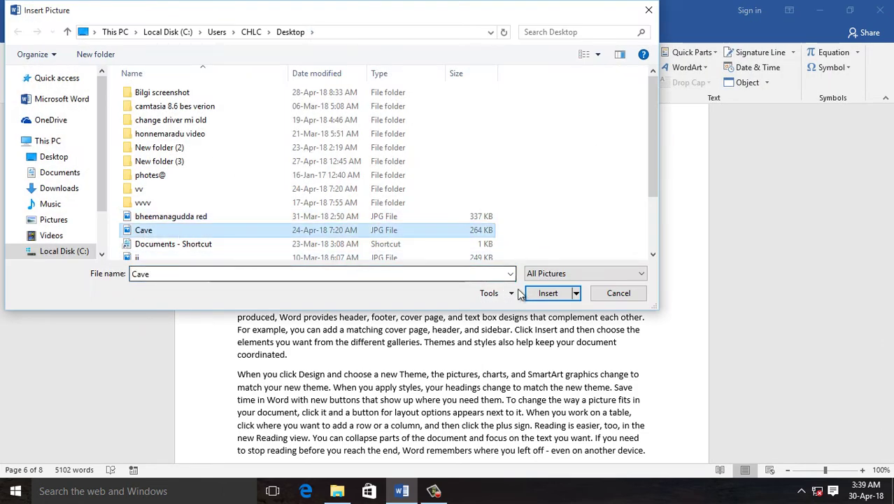
click(545, 293)
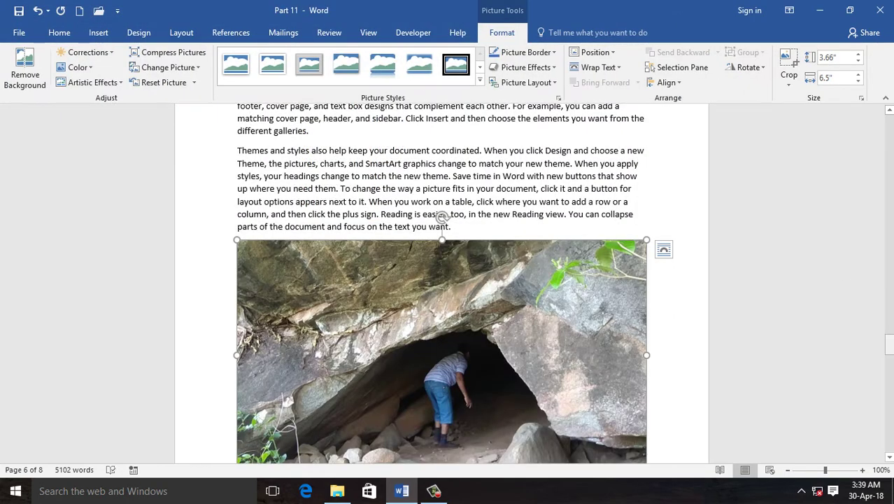
scroll(690, 355, down, 3)
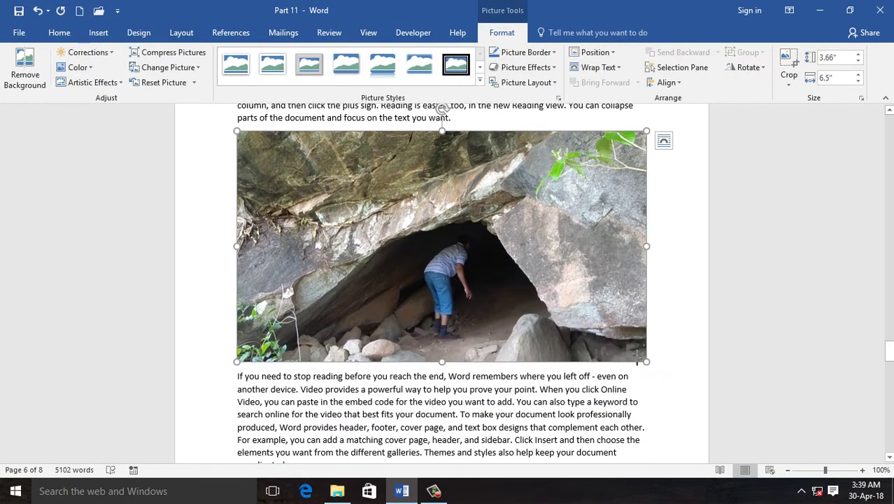
drag(637, 361, 283, 214)
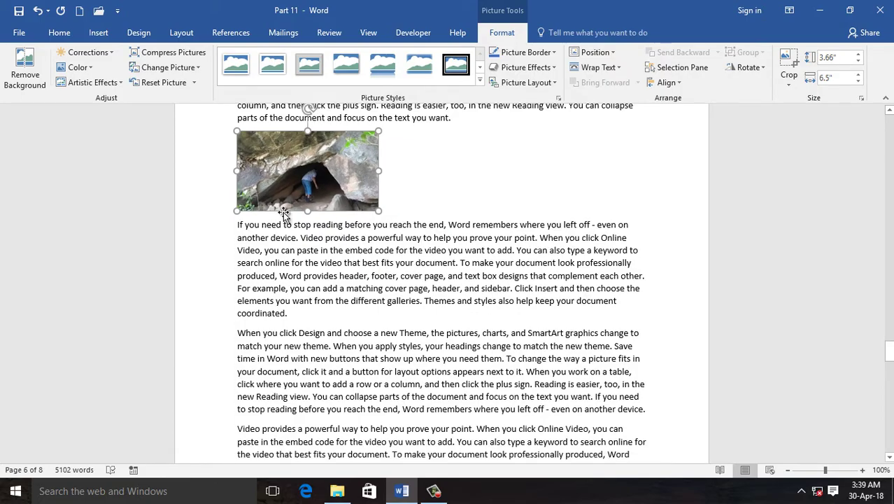
click(283, 213)
drag(889, 352, 889, 213)
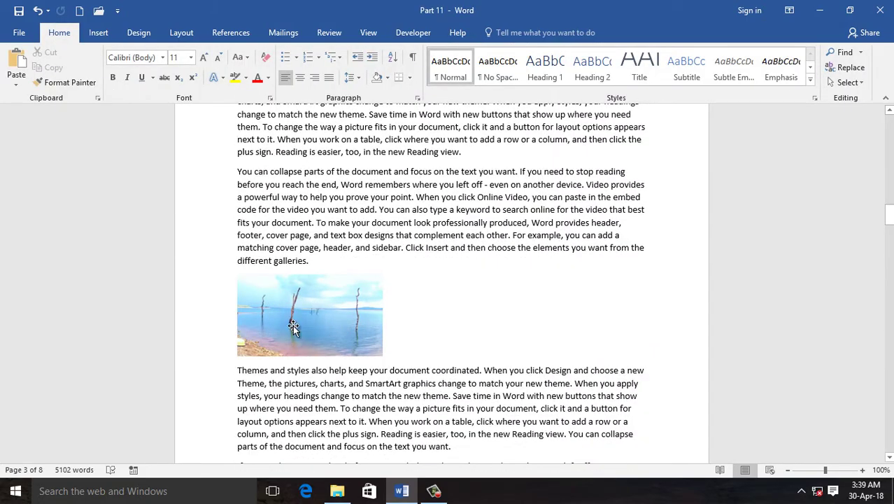
Step: Start a caption for the lake picture and create a new caption label 'water'
click(339, 321)
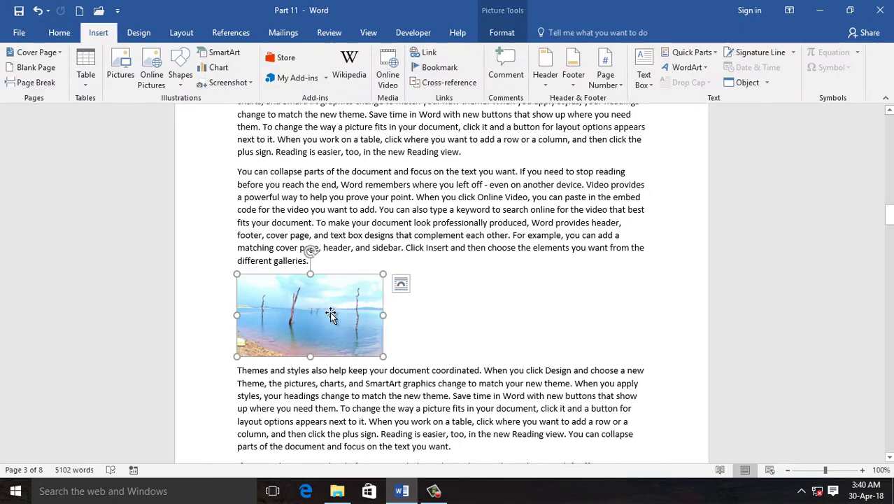
click(238, 33)
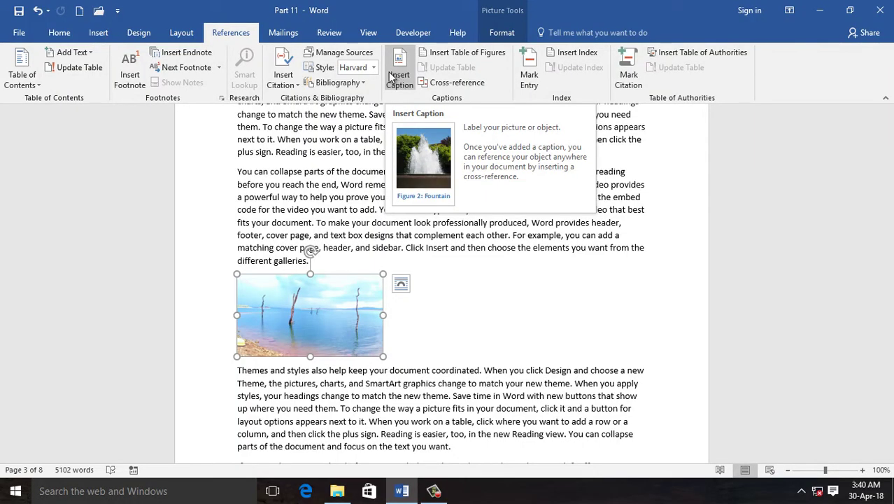
click(399, 77)
drag(457, 169, 593, 169)
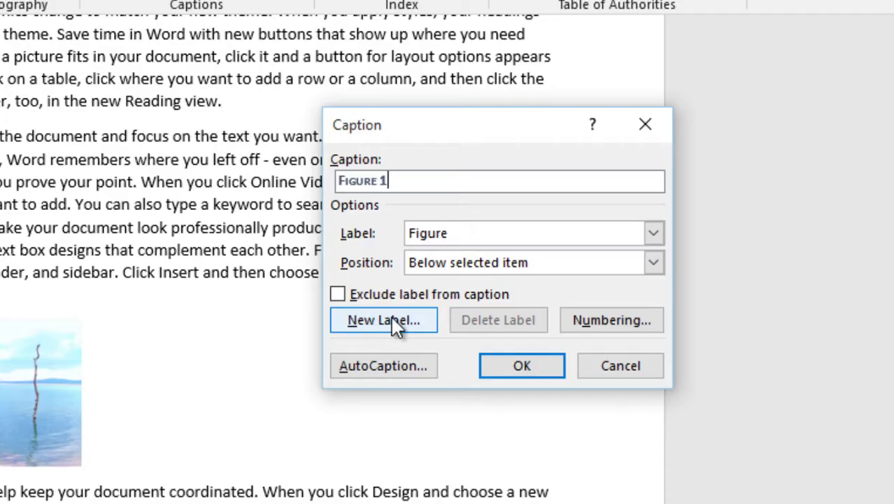
click(396, 327)
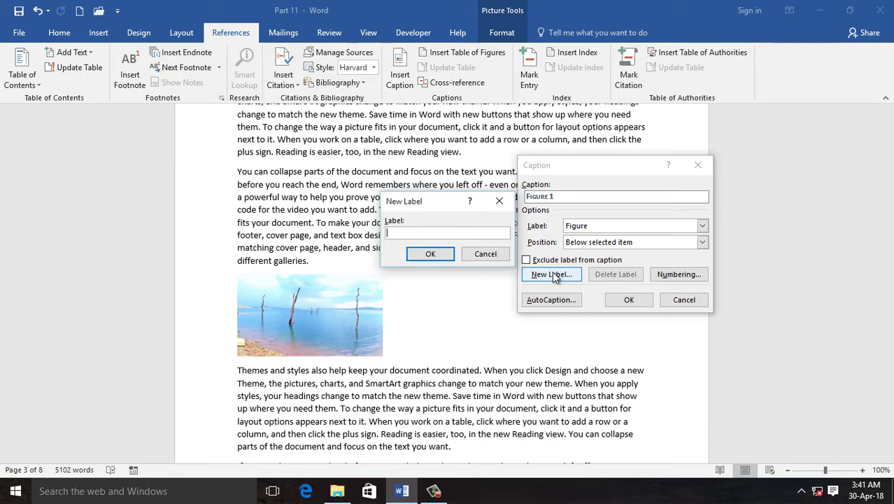
text(water)
click(430, 254)
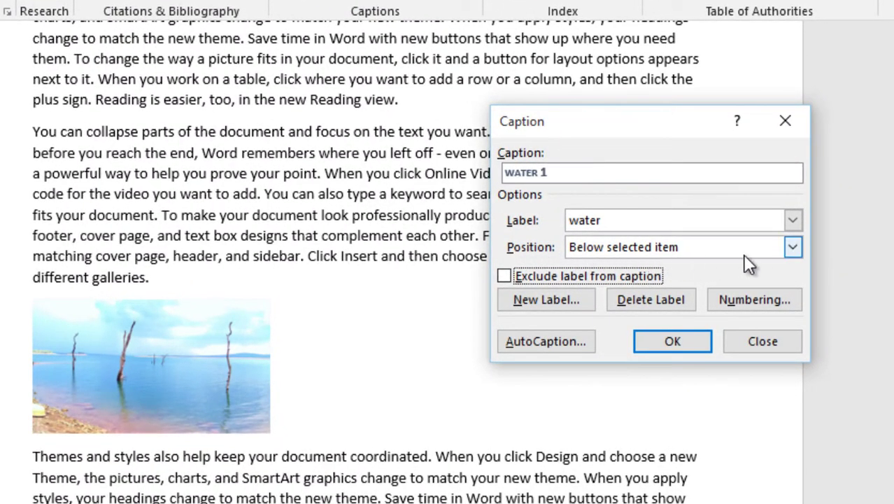
Step: Keep the caption position below the picture and insert the WATER 1 caption
click(793, 249)
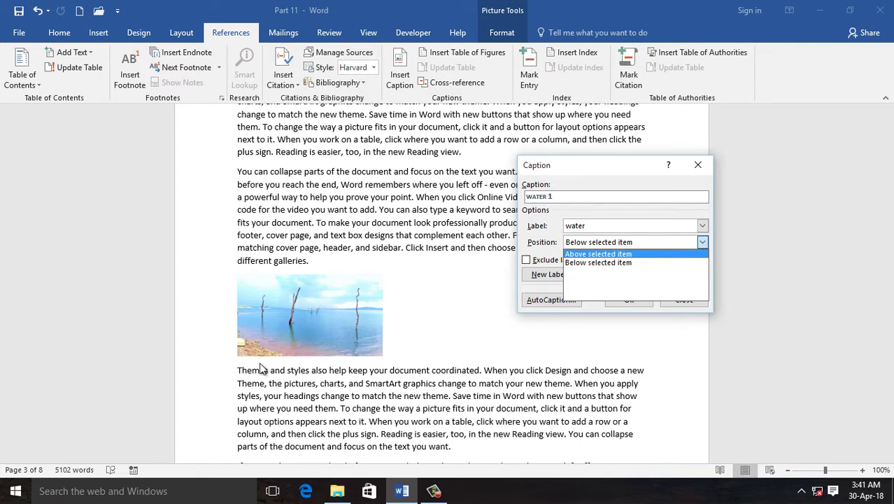
click(596, 257)
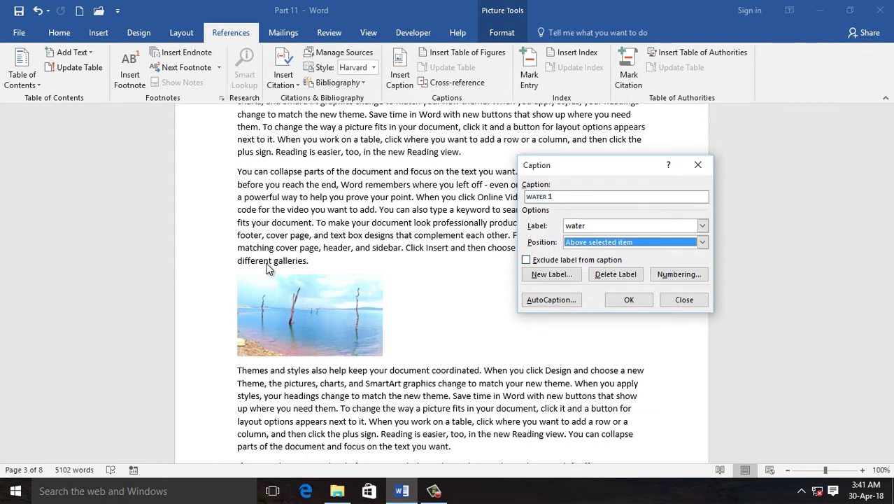
click(703, 242)
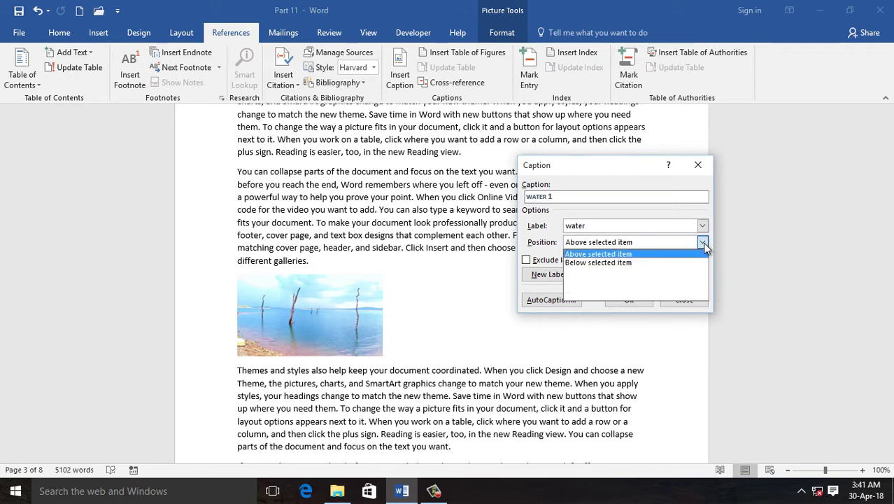
click(613, 263)
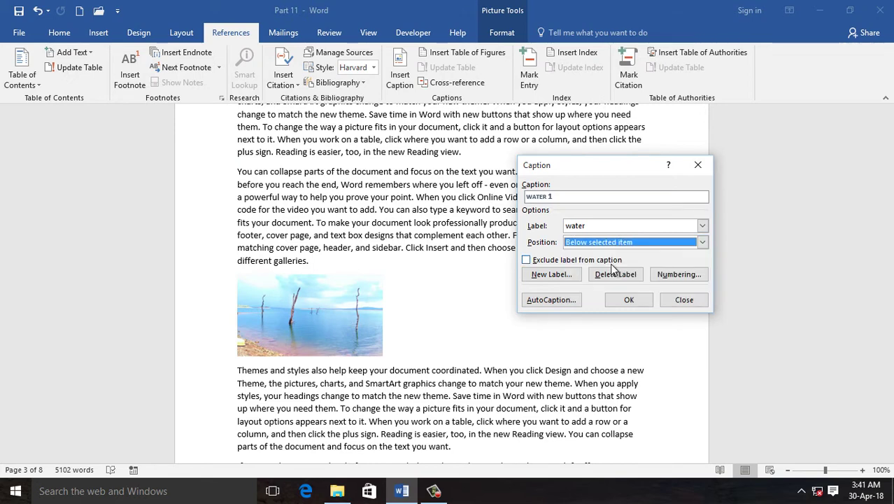
click(631, 300)
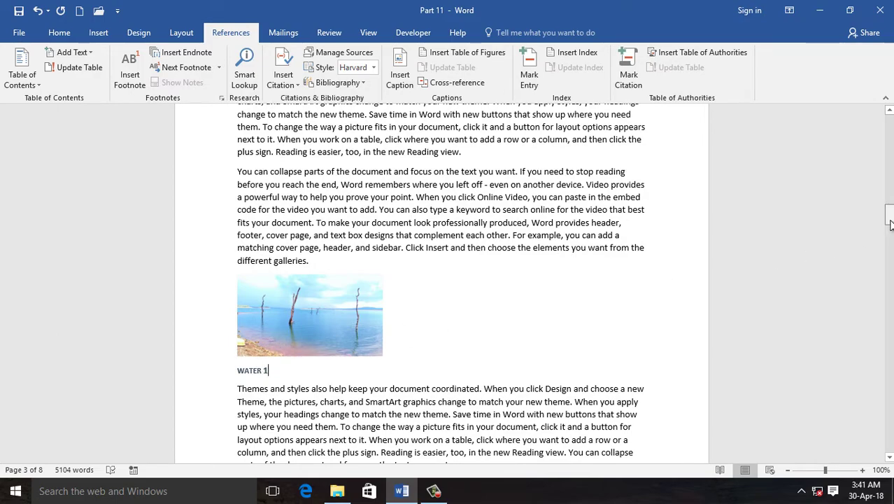
Step: Caption the cave picture 'CAVE 1' using a new 'Cave' label, placed below it
drag(891, 222, 889, 302)
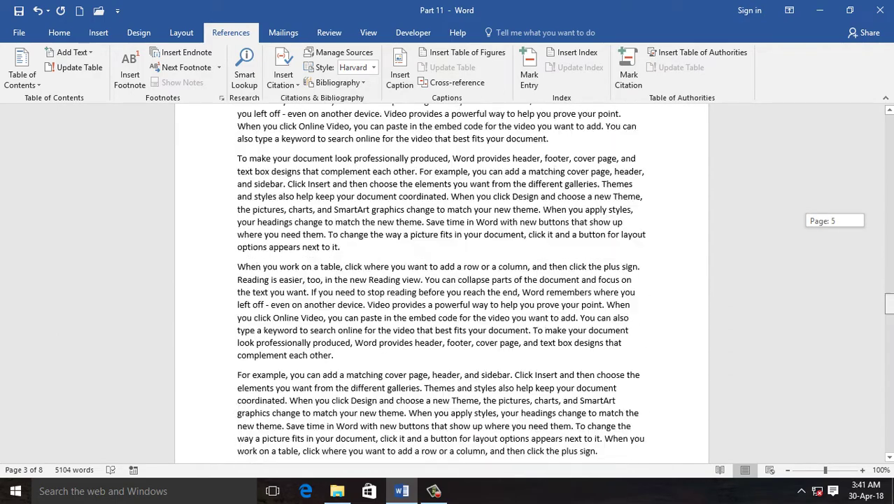
drag(890, 302, 890, 353)
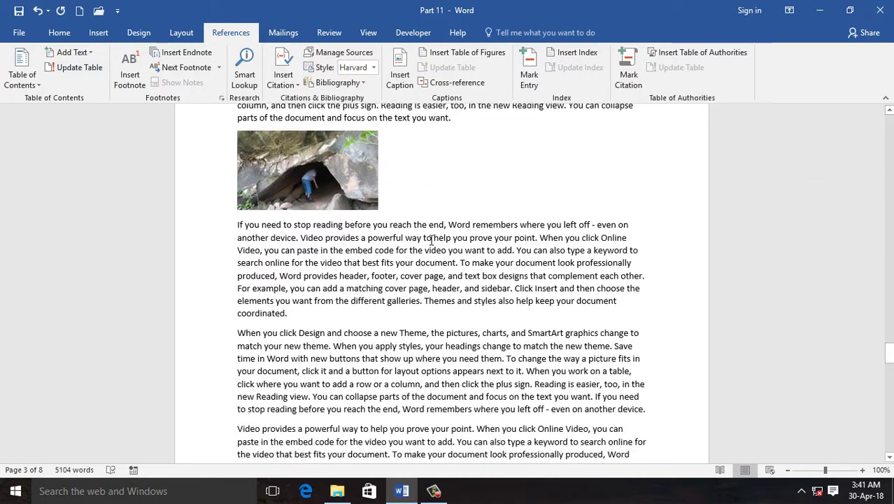
click(322, 176)
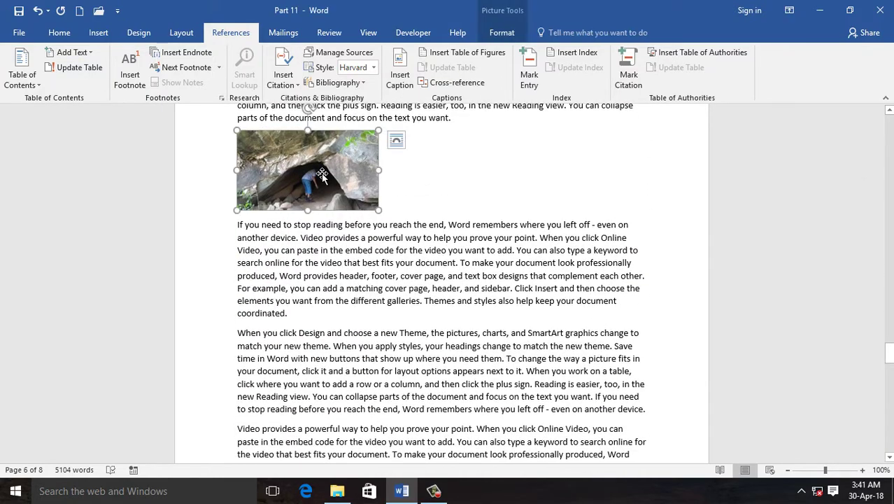
click(400, 74)
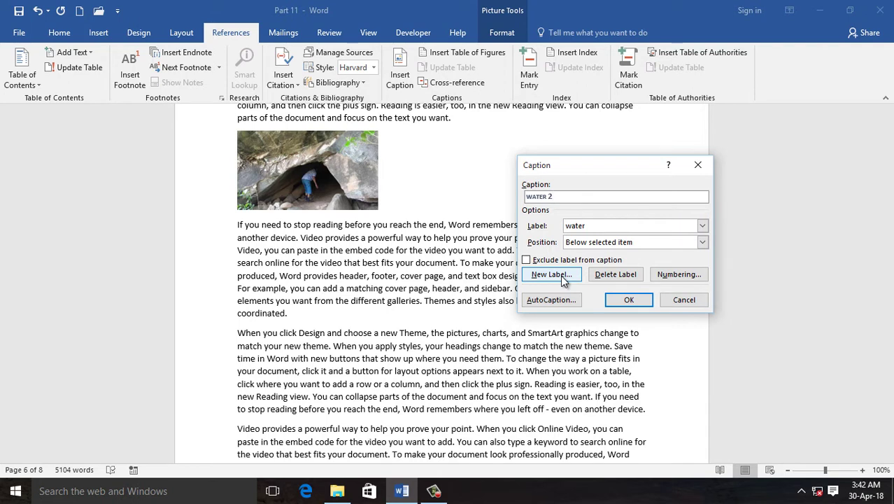
click(552, 275)
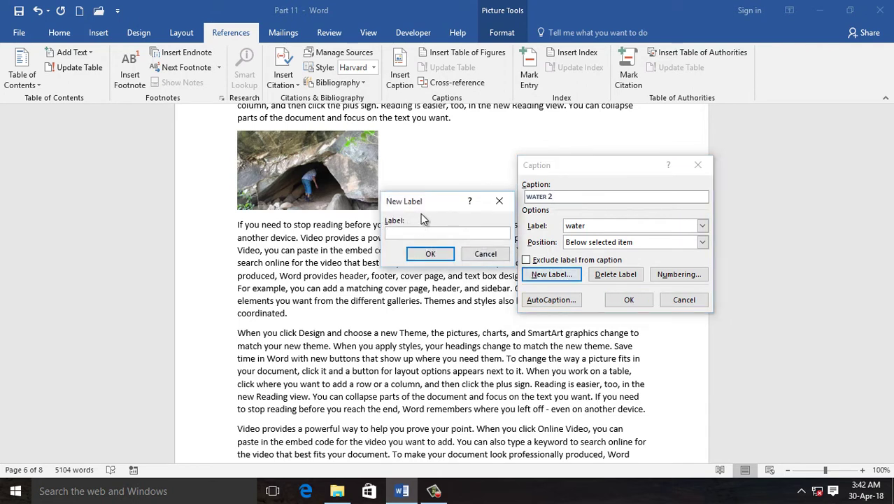
text(Cave)
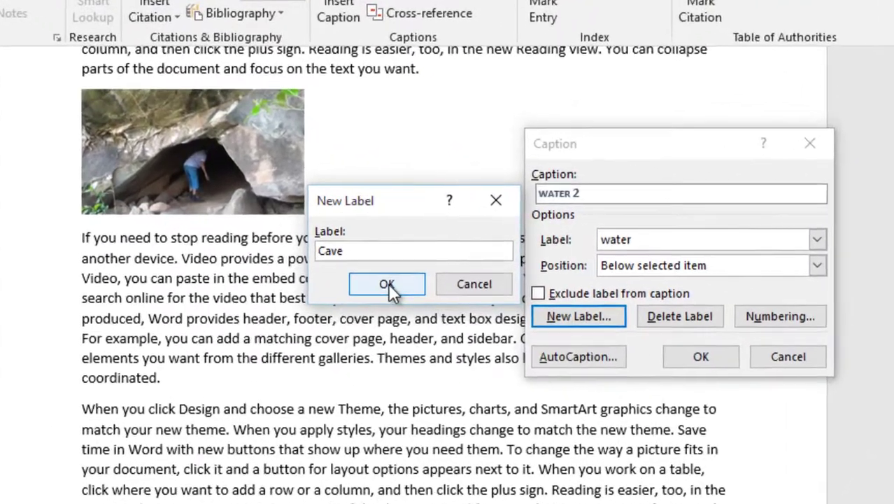
click(424, 257)
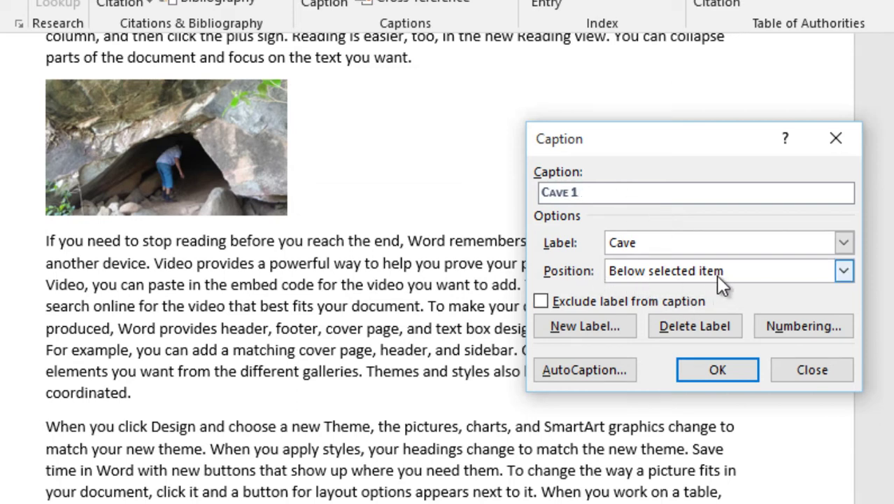
click(718, 371)
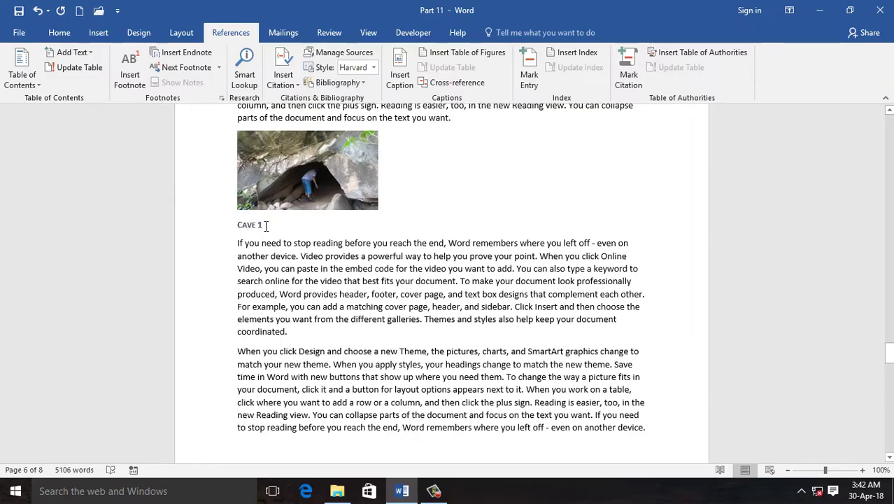
Step: Place the cursor after 'your new theme.' on page 1 and open the Cross-reference dialog
drag(889, 353, 889, 125)
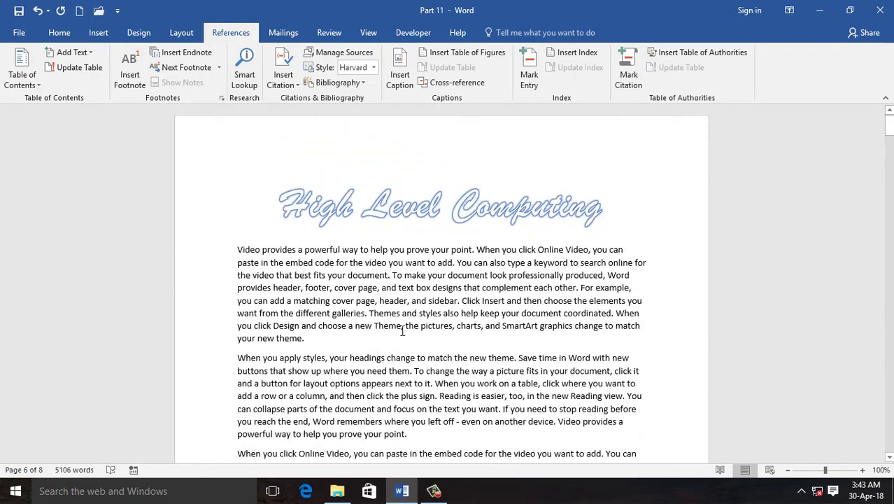
click(323, 341)
click(98, 33)
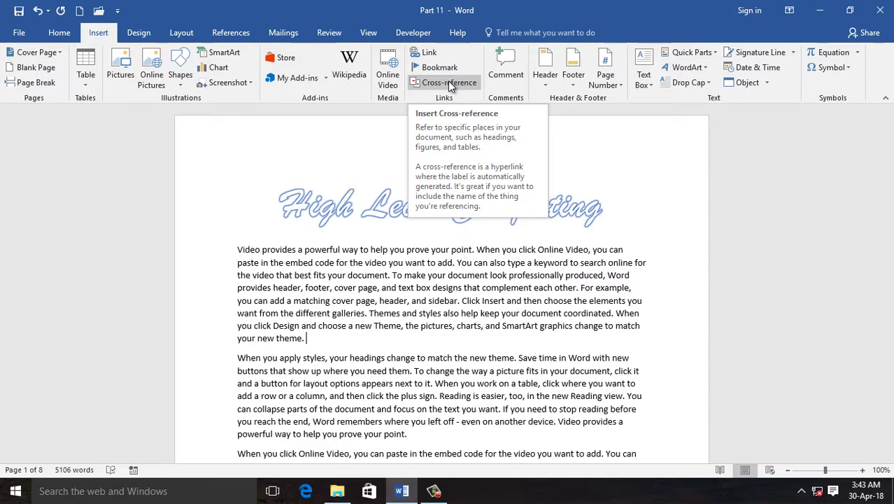
click(448, 81)
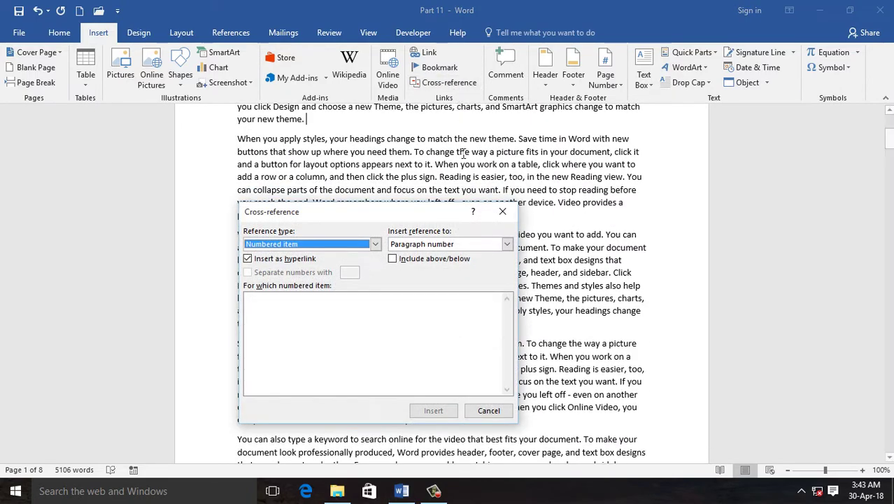
drag(397, 212, 628, 149)
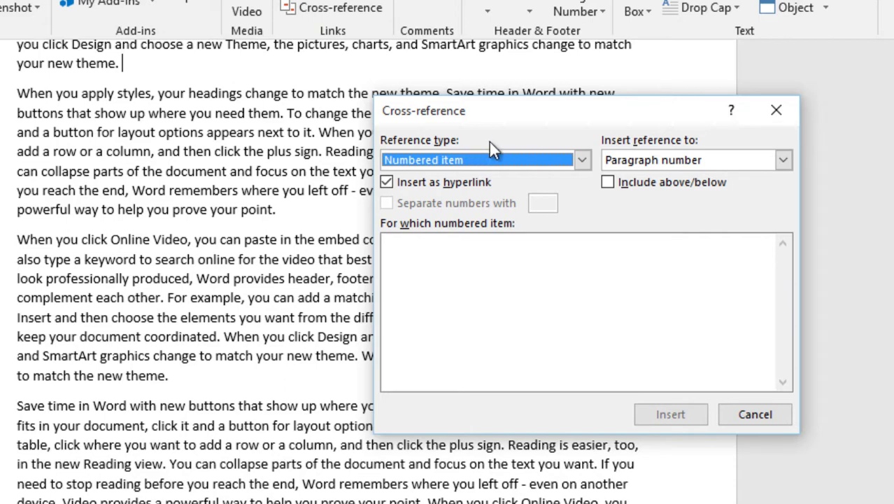
Step: Insert a cross-reference to the water 1 caption using the water reference type
click(582, 161)
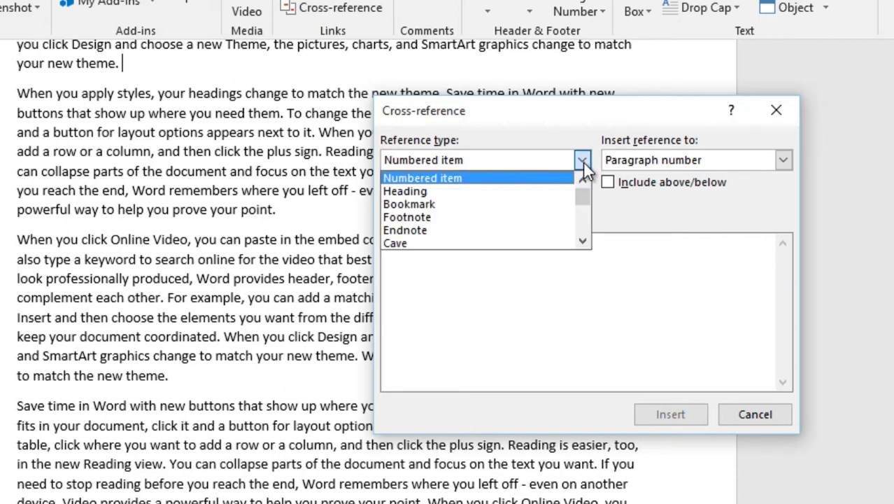
click(582, 243)
click(583, 243)
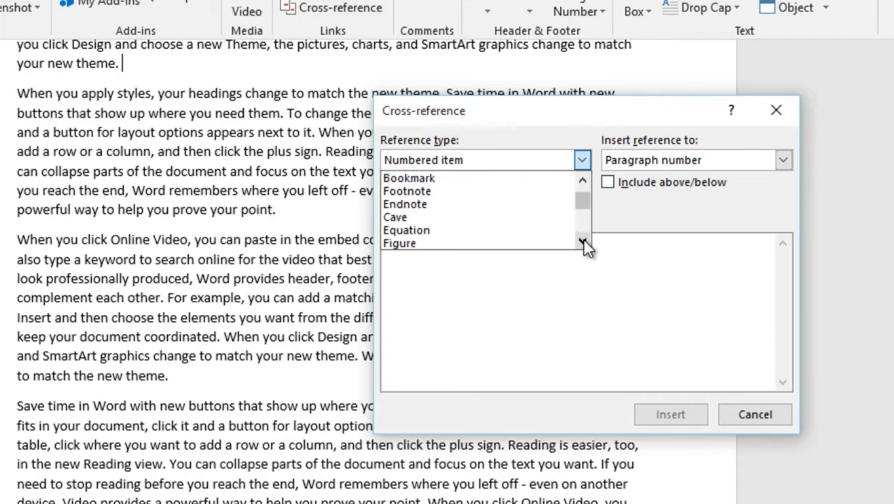
click(583, 243)
click(582, 243)
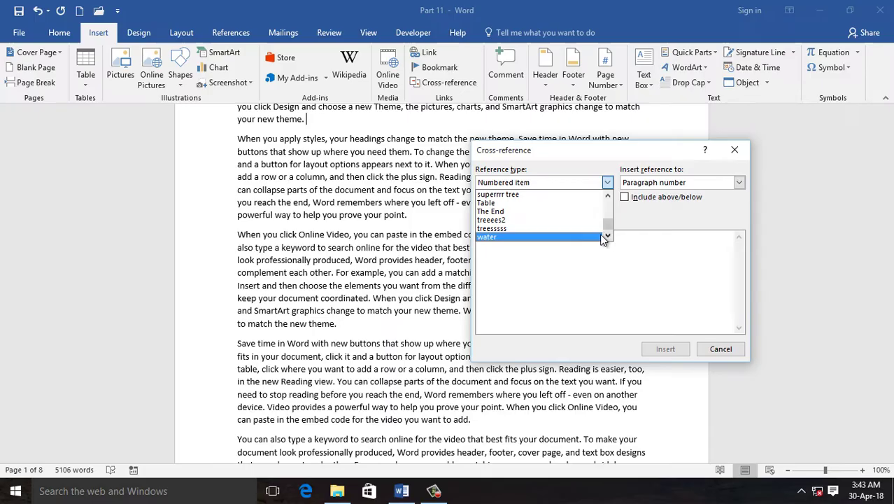
click(499, 237)
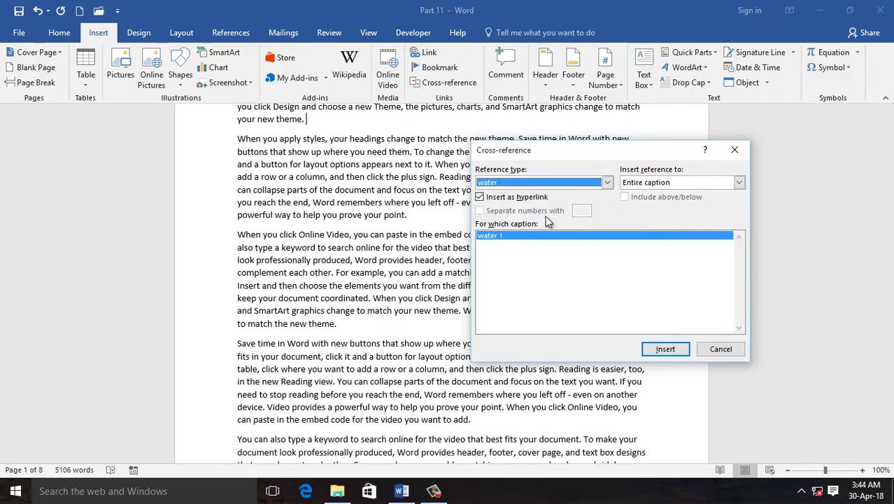
click(664, 349)
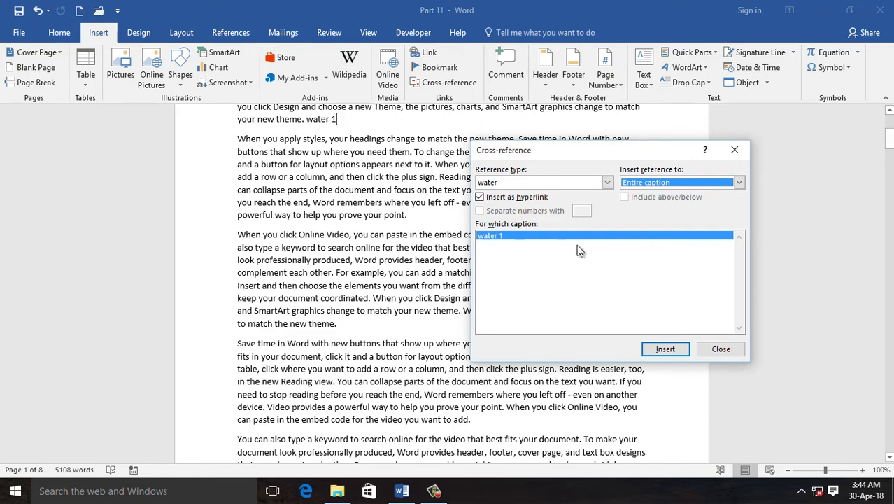
Step: Close the Cross-reference window and follow the 'water 1' link to the lake picture's WATER 1 caption on page 3
click(721, 349)
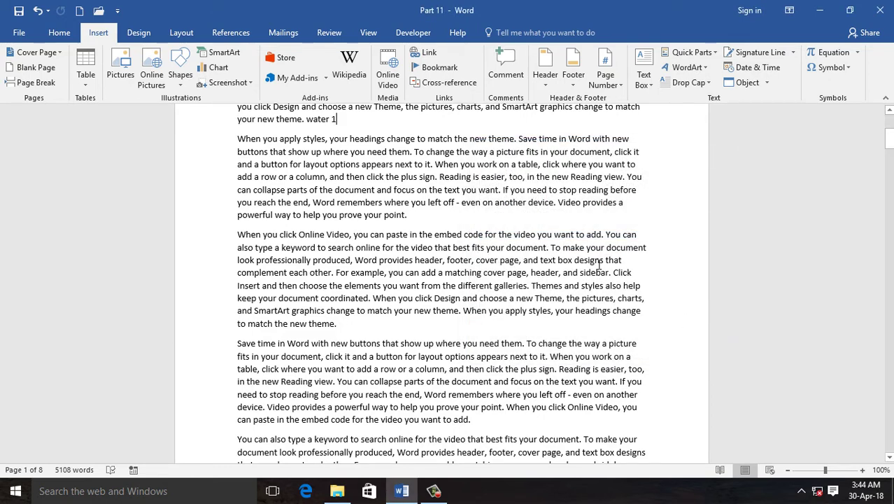
scroll(414, 147, up, 5)
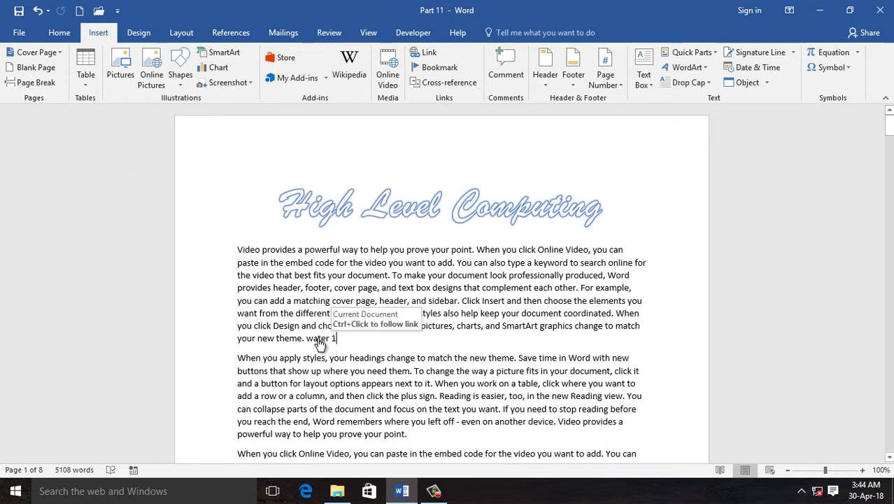
ctrl+click(320, 340)
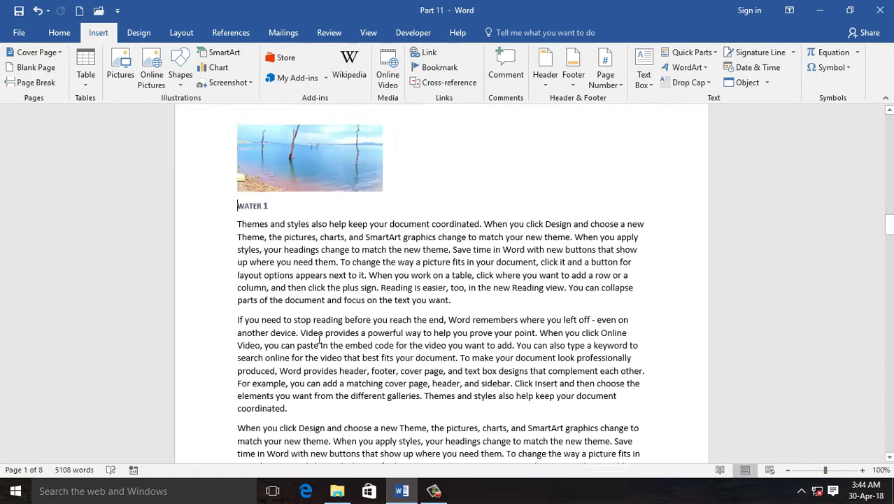
drag(890, 228, 889, 221)
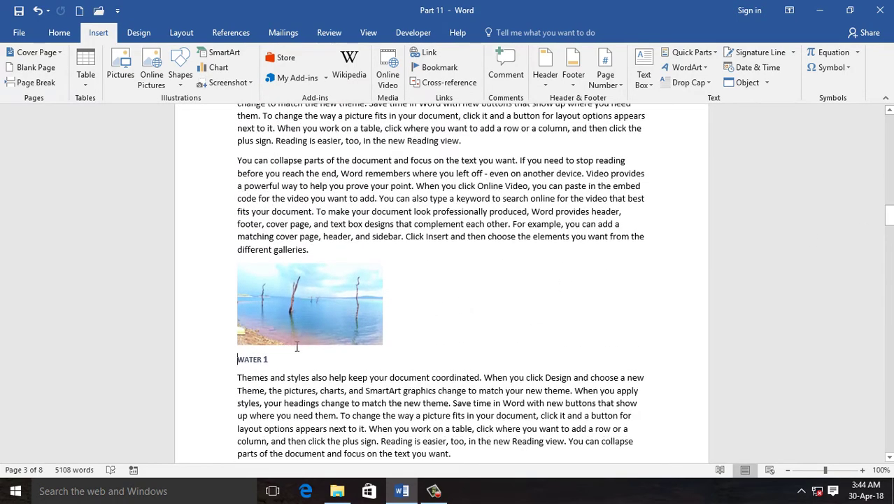